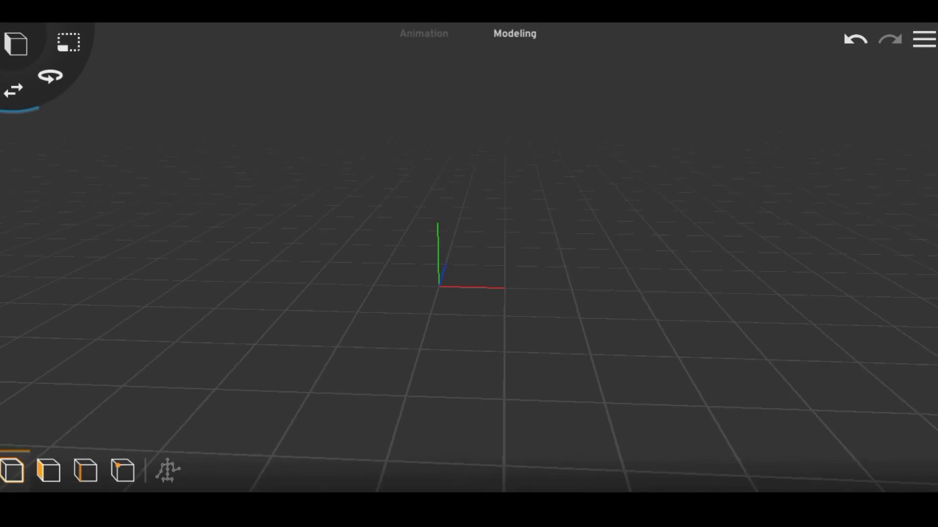
Scroll the object library and add the jamin 3 terrain model to the empty scene.
{"action": "scroll", "scroll_direction": "down", "scroll_amount": 3}
{"action": "scroll", "scroll_direction": "down", "scroll_amount": 3}
{"action": "scroll", "scroll_direction": "down", "scroll_amount": 3}
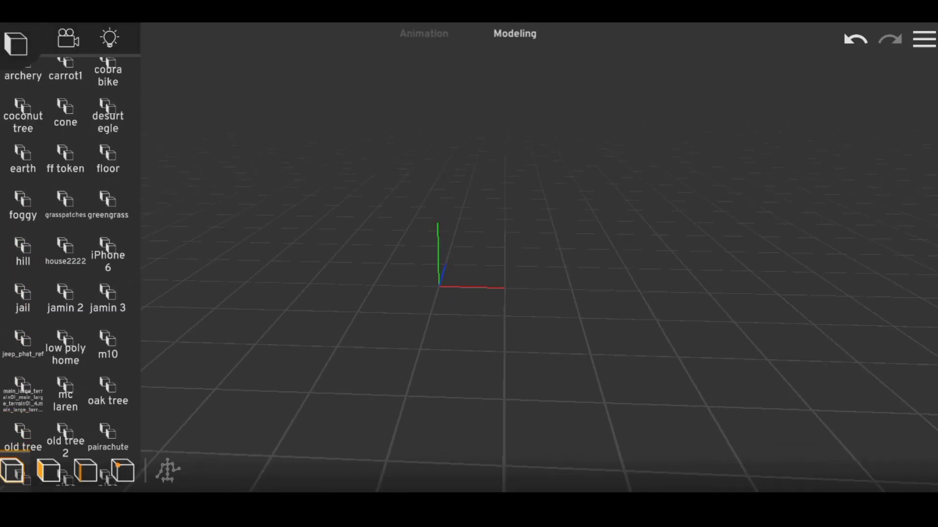
{"action": "scroll", "scroll_direction": "down", "scroll_amount": 3}
{"action": "left_click", "coordinate": [107, 273]}
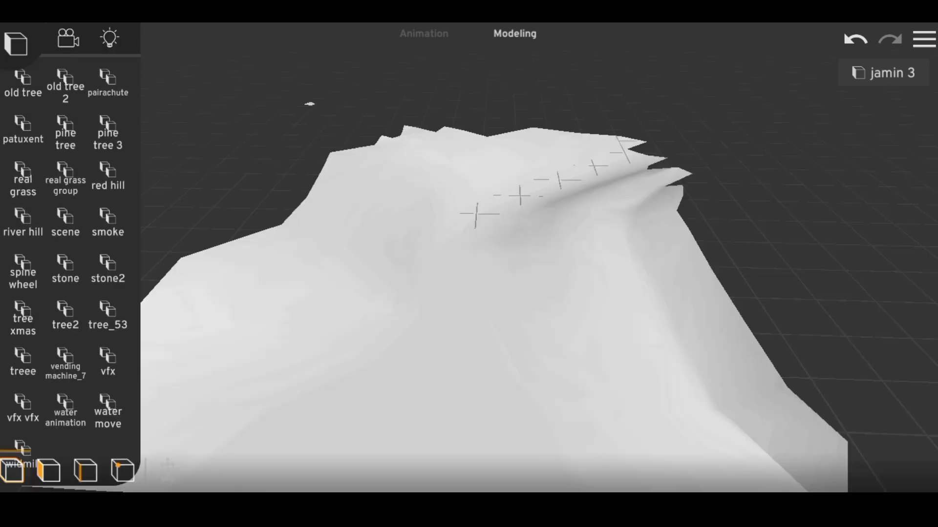
Add the stone2 rock onto the terrain and orbit in close to inspect it.
{"action": "left_click", "coordinate": [108, 271]}
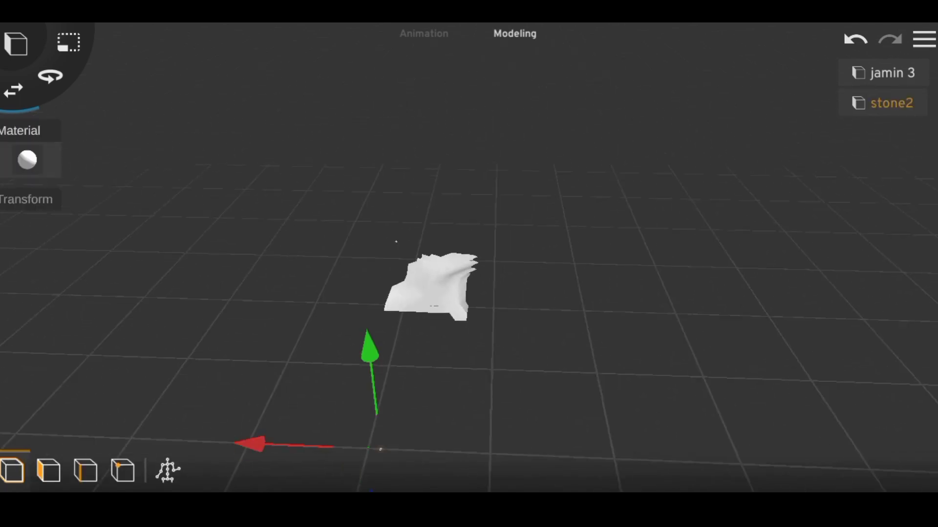
{"action": "left_click_drag", "start_coordinate": [488, 342], "coordinate": [547, 283]}
{"action": "scroll", "scroll_direction": "up", "scroll_amount": 3}
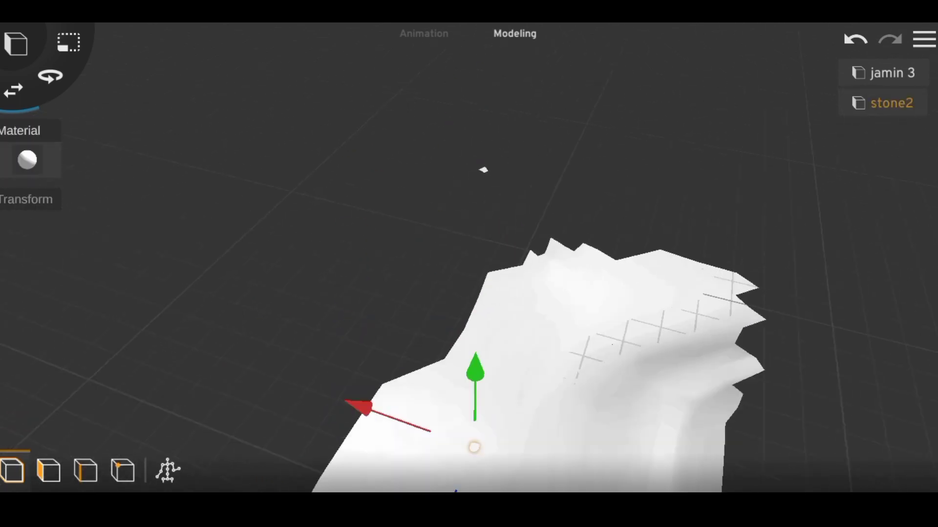
{"action": "scroll", "scroll_direction": "up", "scroll_amount": 3}
{"action": "scroll", "scroll_direction": "up", "scroll_amount": 3}
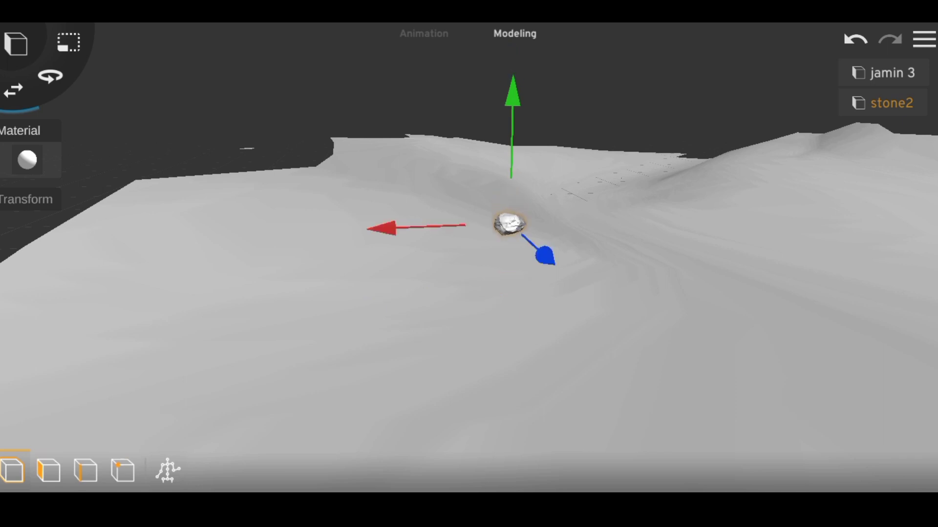
{"action": "left_click_drag", "start_coordinate": [489, 341], "coordinate": [513, 244]}
{"action": "scroll", "scroll_direction": "up", "scroll_amount": 3}
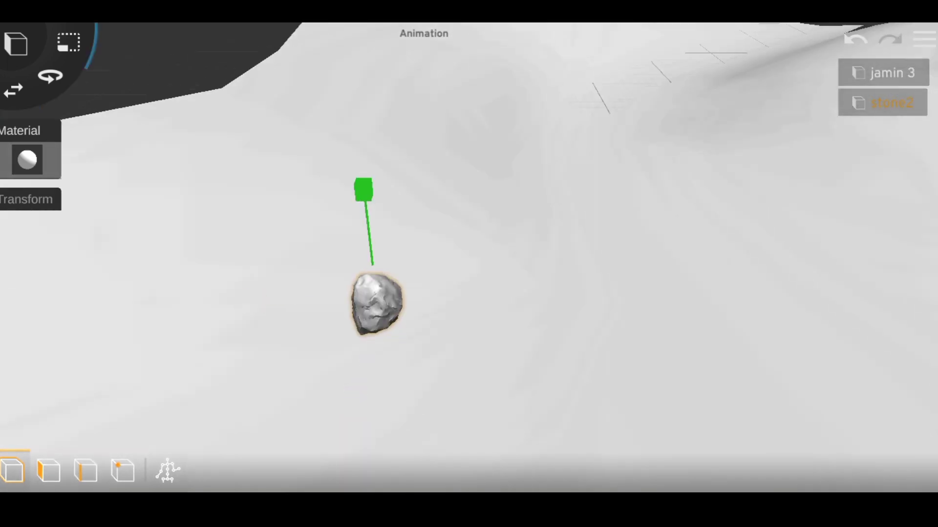
{"action": "left_click_drag", "start_coordinate": [489, 342], "coordinate": [513, 332]}
Duplicate the rock into a stacked copy, stone 1, and switch it to resizing.
{"action": "left_click_drag", "start_coordinate": [489, 293], "coordinate": [488, 293]}
{"action": "left_click", "coordinate": [430, 263]}
{"action": "left_click", "coordinate": [446, 430]}
{"action": "left_click", "coordinate": [68, 43]}
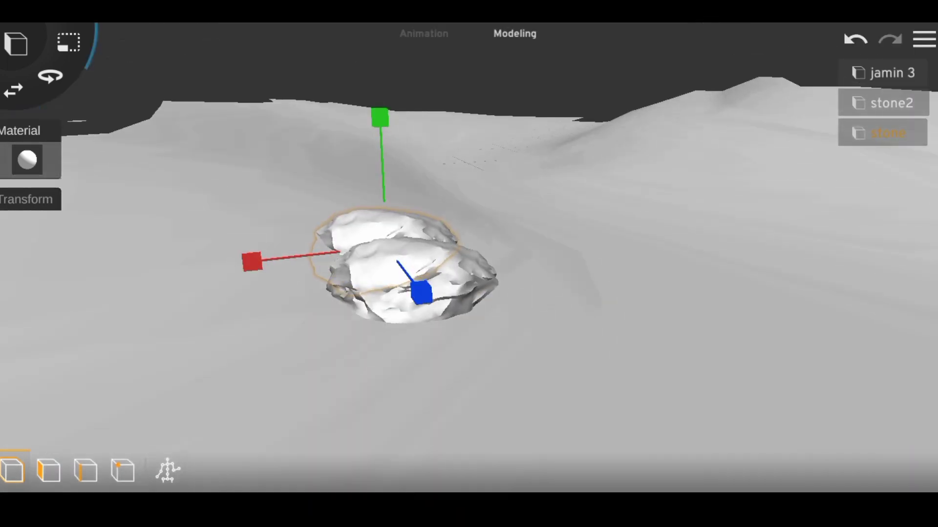
{"action": "left_click_drag", "start_coordinate": [489, 342], "coordinate": [538, 317]}
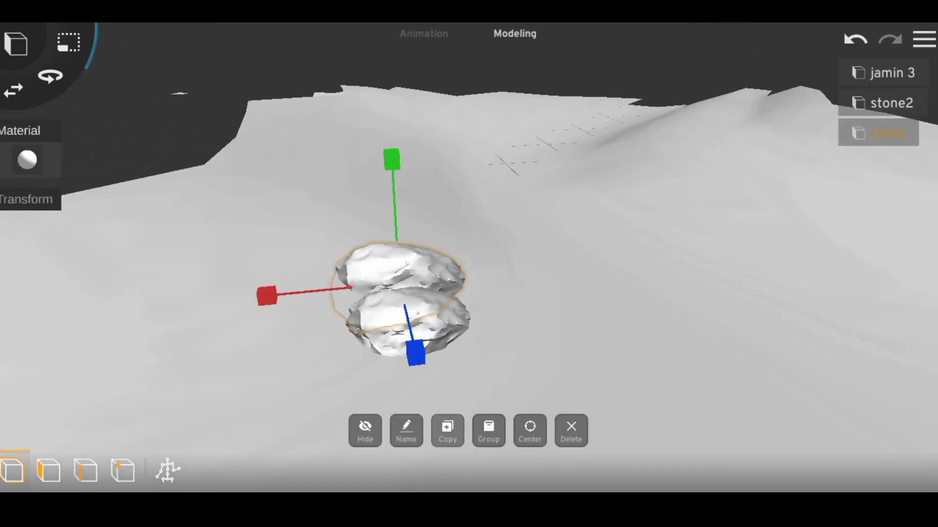
{"action": "left_click", "coordinate": [446, 430]}
{"action": "left_click_drag", "start_coordinate": [489, 342], "coordinate": [537, 317]}
{"action": "left_click_drag", "start_coordinate": [488, 342], "coordinate": [537, 318]}
Duplicate stone 1 into stone 2 and move it right across the terrain.
{"action": "left_click", "coordinate": [586, 391]}
{"action": "left_click", "coordinate": [283, 293]}
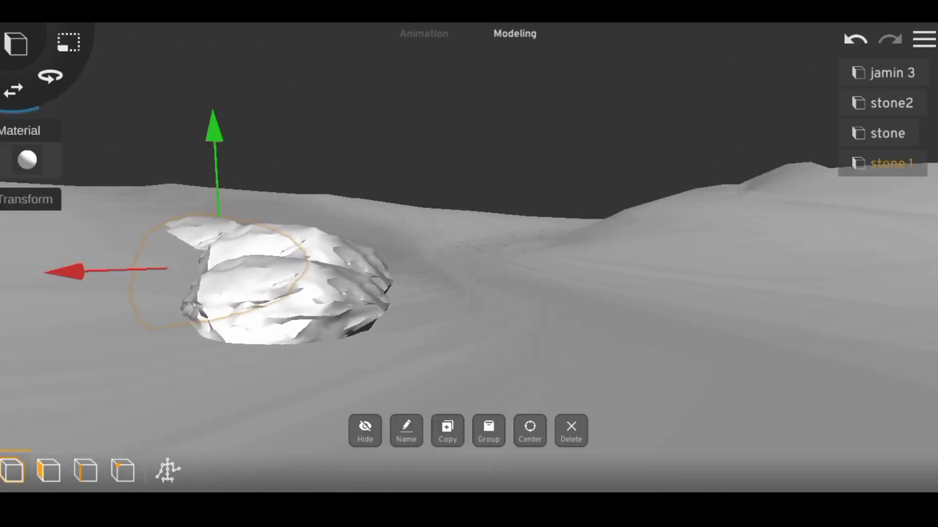
{"action": "left_click", "coordinate": [448, 431]}
{"action": "left_click_drag", "start_coordinate": [284, 283], "coordinate": [723, 244]}
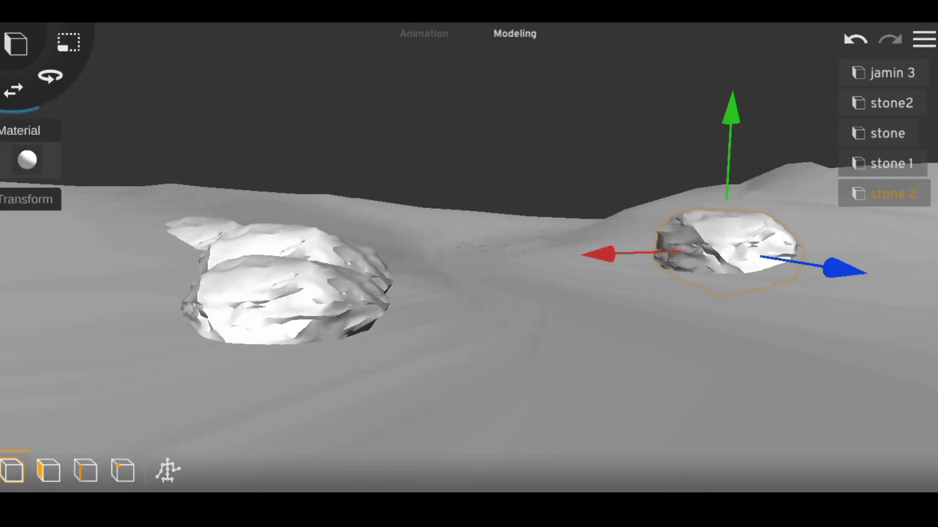
{"action": "left_click_drag", "start_coordinate": [489, 390], "coordinate": [415, 317]}
{"action": "left_click_drag", "start_coordinate": [488, 366], "coordinate": [478, 274]}
Duplicate a stone into stone 3 and settle it beside the original rock.
{"action": "left_click", "coordinate": [561, 298]}
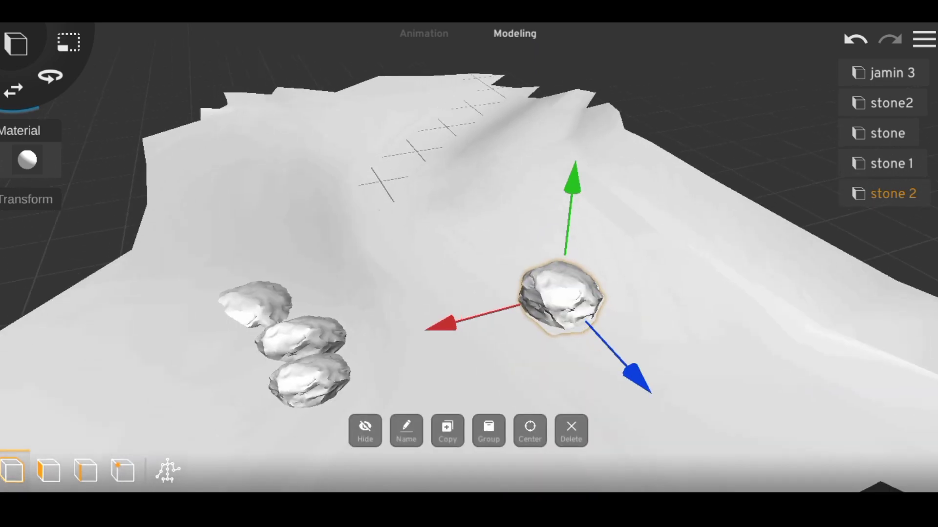
{"action": "left_click", "coordinate": [447, 431]}
{"action": "left_click_drag", "start_coordinate": [562, 298], "coordinate": [605, 271]}
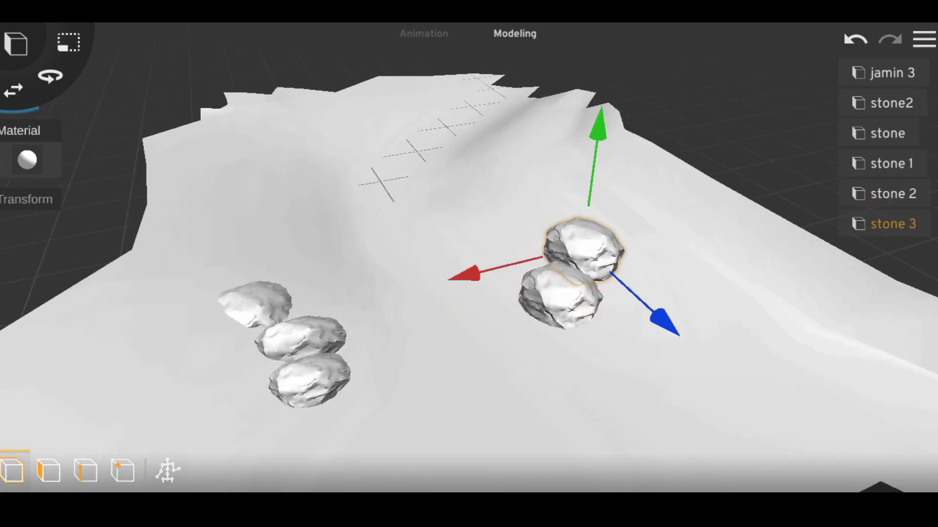
{"action": "left_click_drag", "start_coordinate": [489, 391], "coordinate": [391, 381]}
{"action": "left_click_drag", "start_coordinate": [641, 316], "coordinate": [632, 309]}
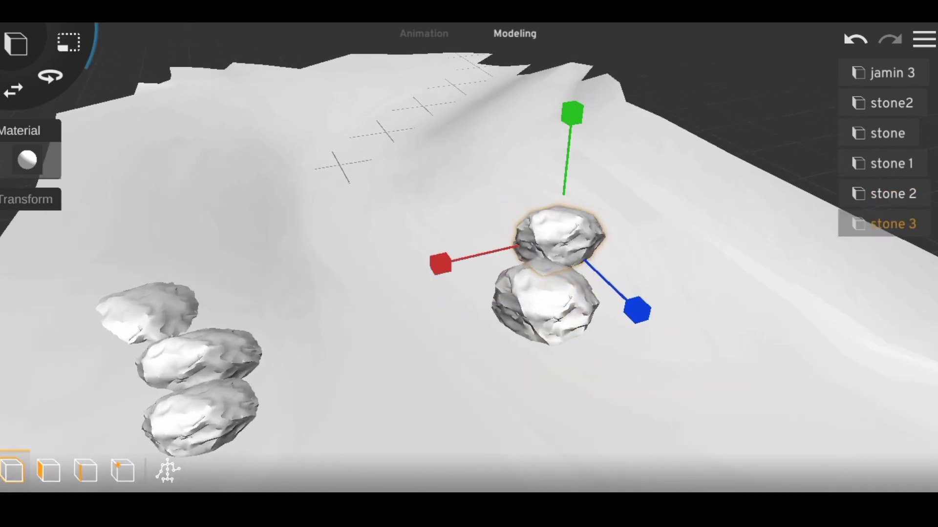
{"action": "left_click_drag", "start_coordinate": [293, 391], "coordinate": [293, 342]}
{"action": "left_click_drag", "start_coordinate": [567, 104], "coordinate": [563, 99]}
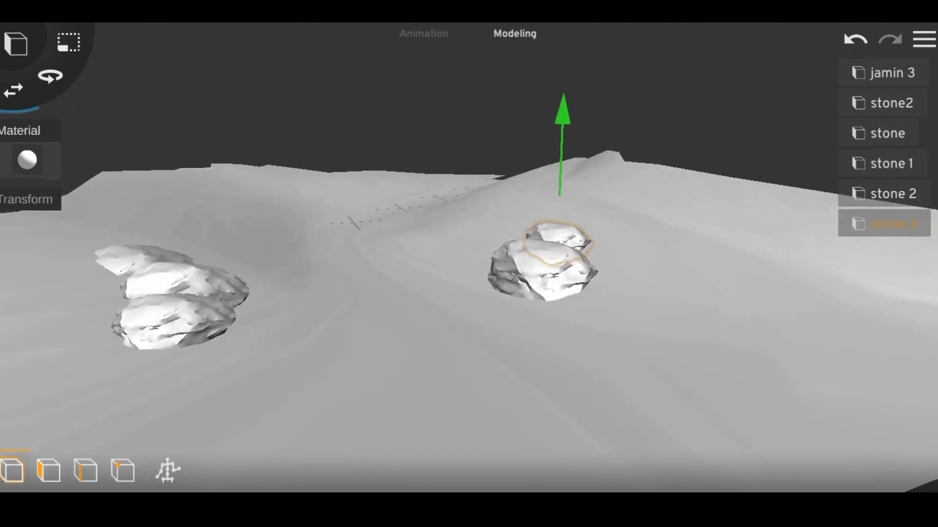
{"action": "left_click", "coordinate": [469, 391]}
{"action": "left_click_drag", "start_coordinate": [469, 391], "coordinate": [469, 352]}
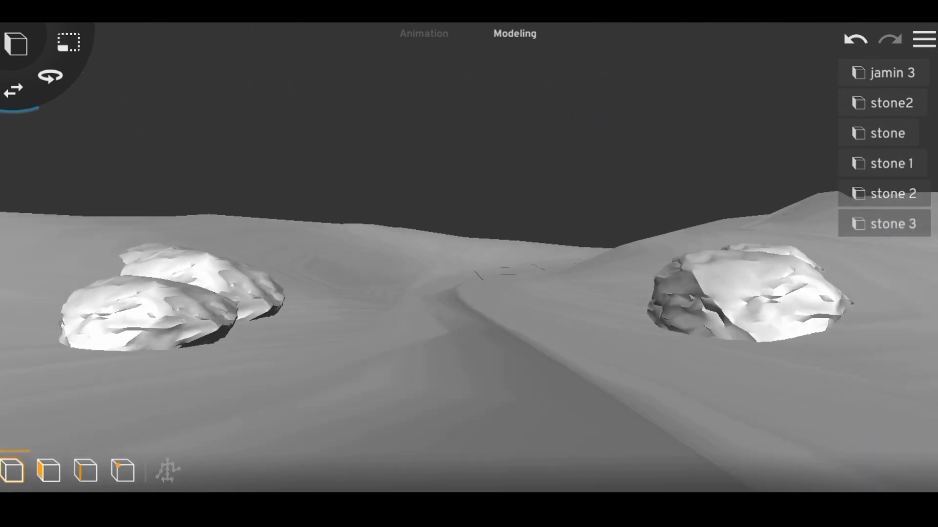
{"action": "left_click_drag", "start_coordinate": [469, 244], "coordinate": [469, 366]}
{"action": "scroll", "scroll_direction": "down", "scroll_amount": 3}
Add a Plane to the scene and delete the accidental duplicate plane.
{"action": "left_click", "coordinate": [16, 43]}
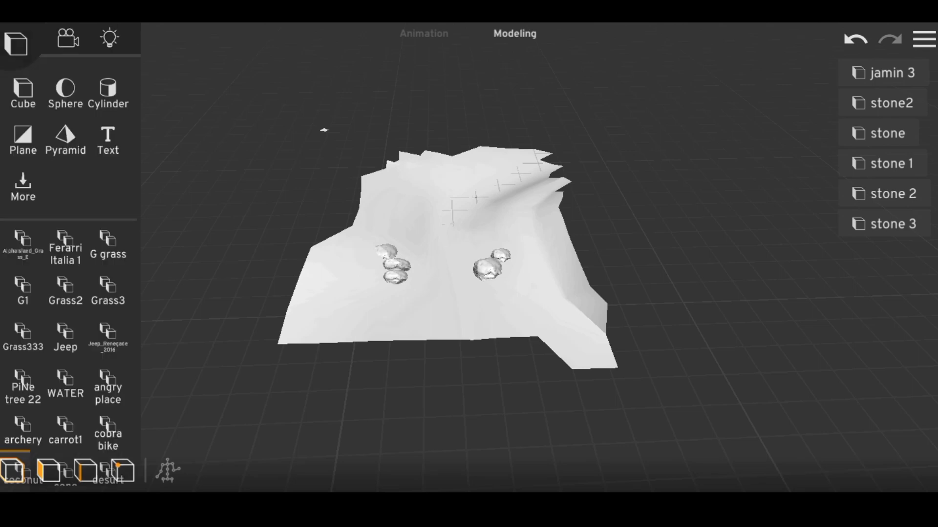
{"action": "left_click", "coordinate": [23, 139]}
{"action": "scroll", "scroll_direction": "down", "scroll_amount": 3}
{"action": "left_click", "coordinate": [16, 43]}
{"action": "left_click", "coordinate": [23, 139]}
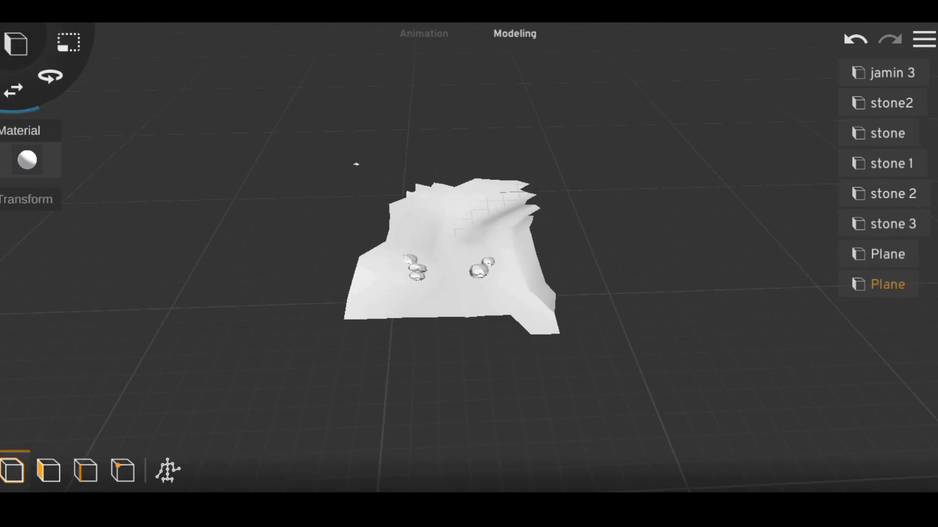
{"action": "left_click", "coordinate": [571, 431]}
Scale the plane up into a tall upright backdrop panel behind the terrain.
{"action": "left_click_drag", "start_coordinate": [469, 244], "coordinate": [508, 293]}
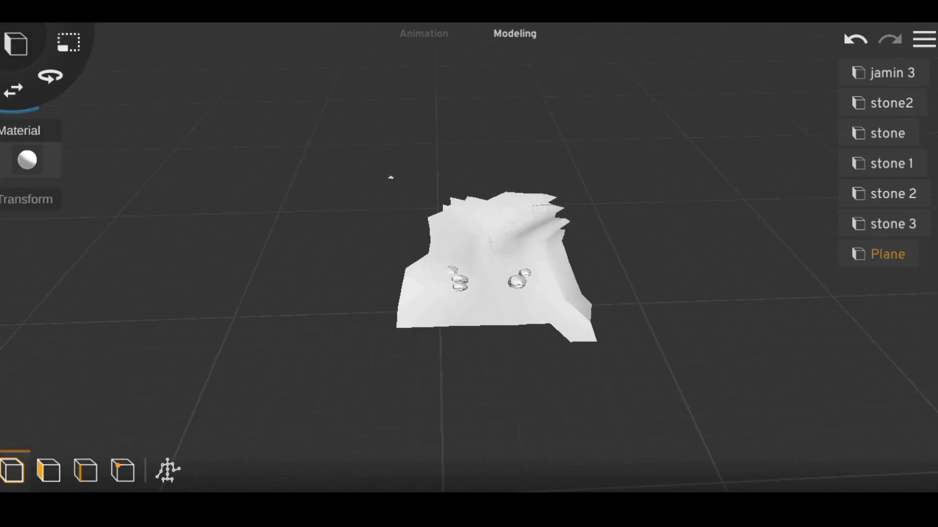
{"action": "left_click_drag", "start_coordinate": [468, 245], "coordinate": [468, 342]}
{"action": "left_click_drag", "start_coordinate": [469, 293], "coordinate": [503, 224]}
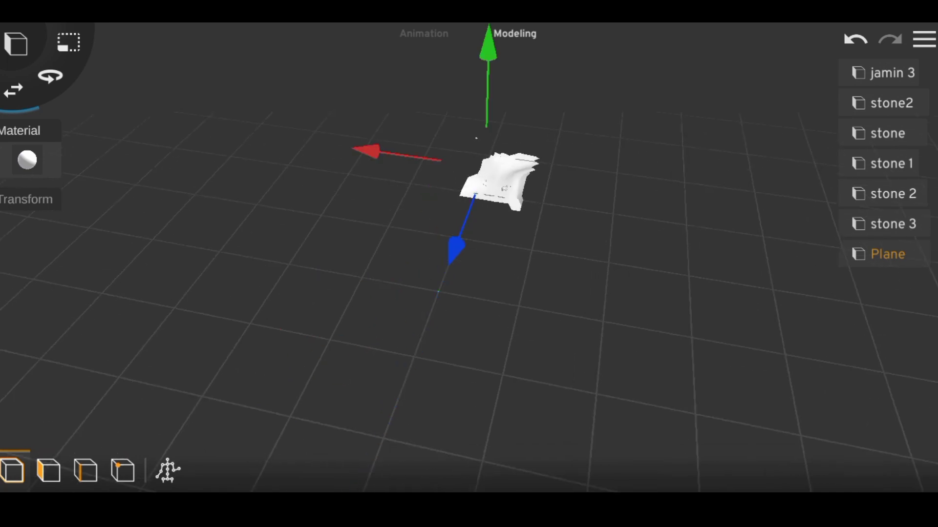
{"action": "scroll", "scroll_direction": "up", "scroll_amount": 3}
{"action": "scroll", "scroll_direction": "up", "scroll_amount": 3}
{"action": "scroll", "scroll_direction": "up", "scroll_amount": 3}
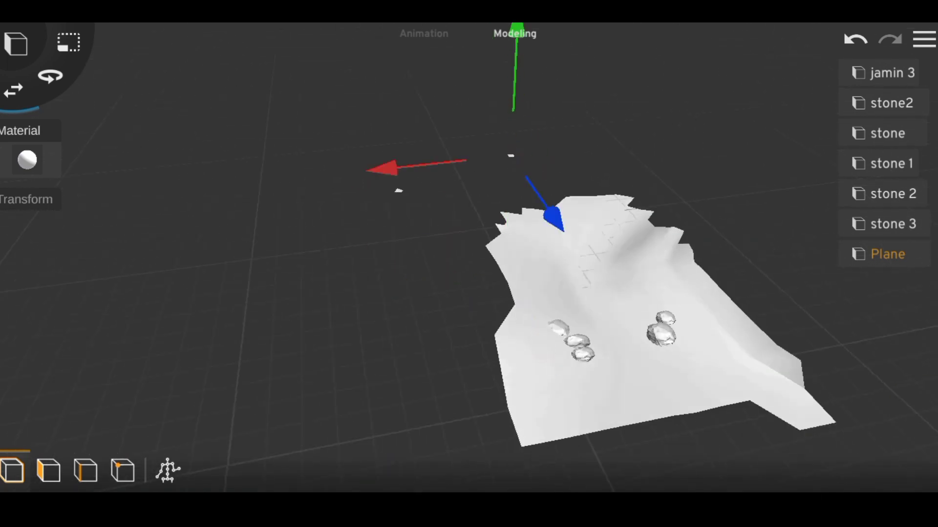
{"action": "left_click_drag", "start_coordinate": [557, 221], "coordinate": [557, 122]}
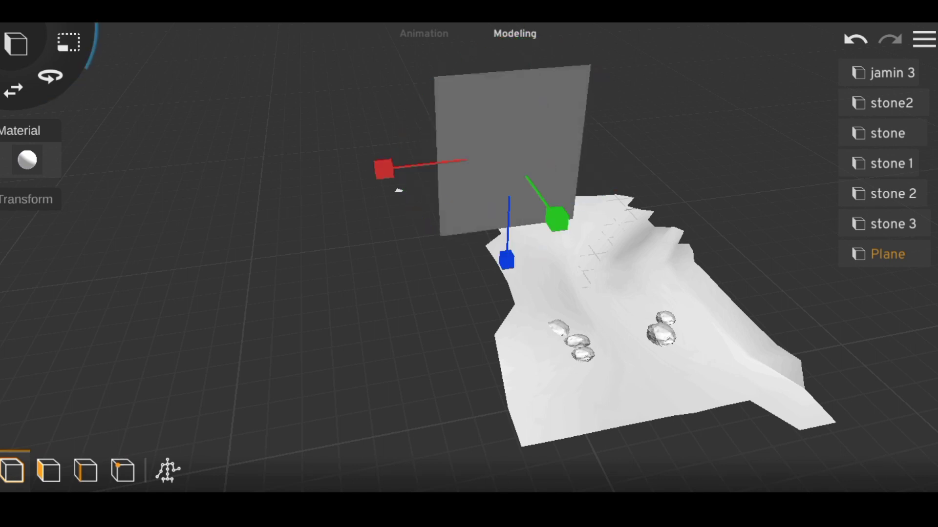
Texture the backdrop with a forest photo from the gallery and rotate it to face the scene.
{"action": "left_click", "coordinate": [27, 161]}
{"action": "left_click", "coordinate": [13, 473]}
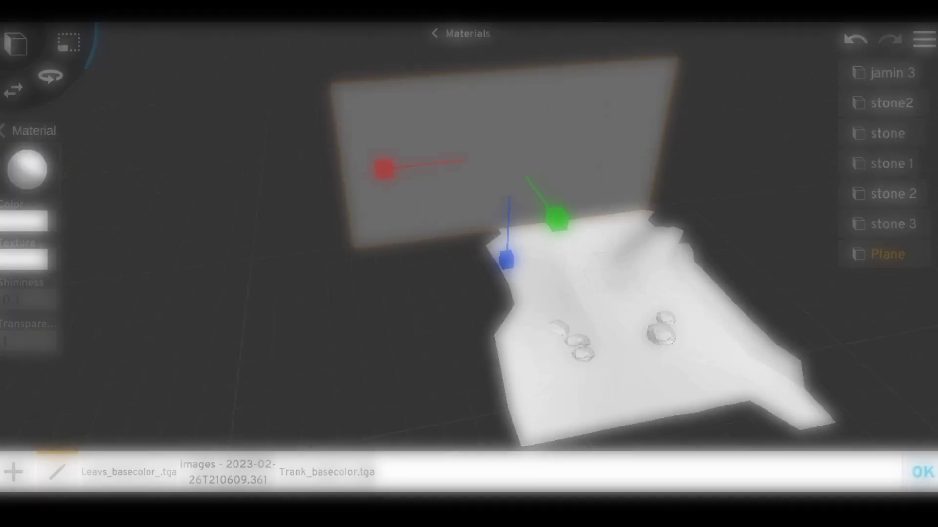
{"action": "left_click", "coordinate": [352, 336]}
{"action": "left_click", "coordinate": [26, 451]}
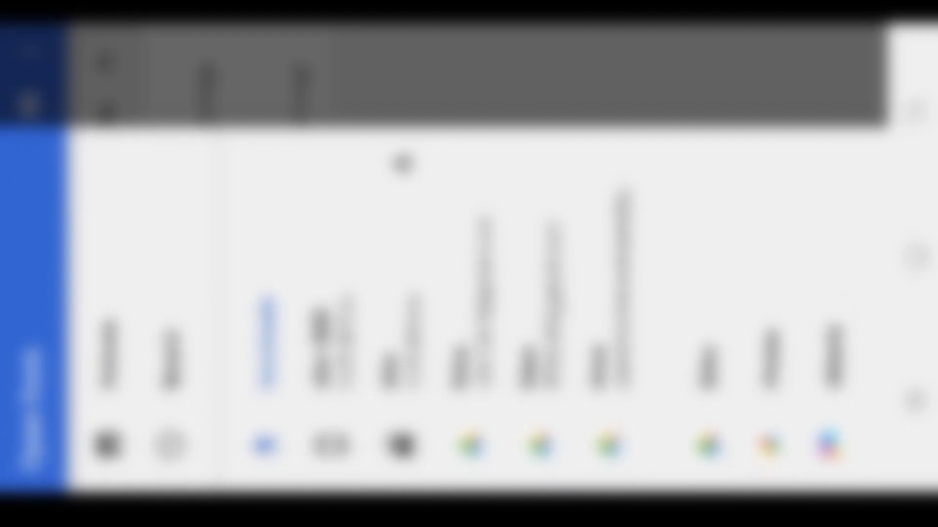
{"action": "left_click", "coordinate": [770, 420]}
{"action": "left_click", "coordinate": [608, 198]}
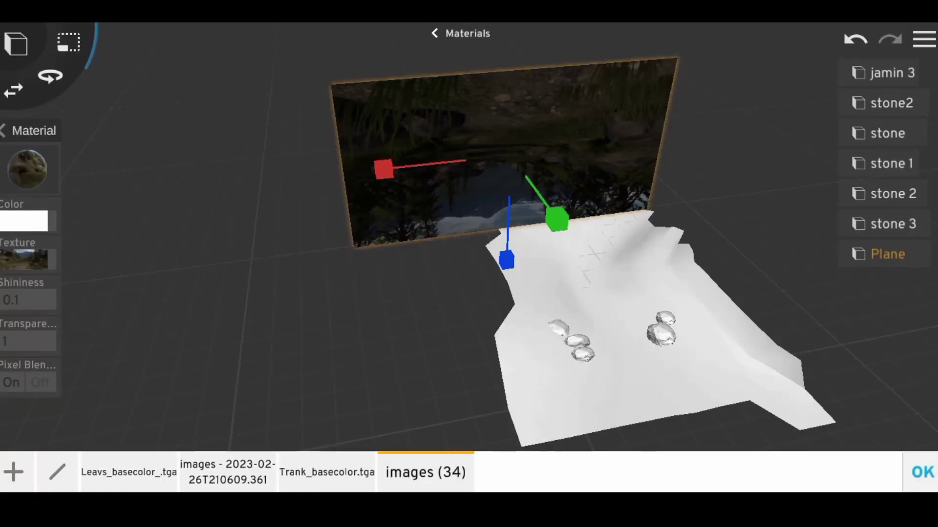
{"action": "left_click", "coordinate": [922, 474]}
{"action": "left_click_drag", "start_coordinate": [608, 157], "coordinate": [528, 104]}
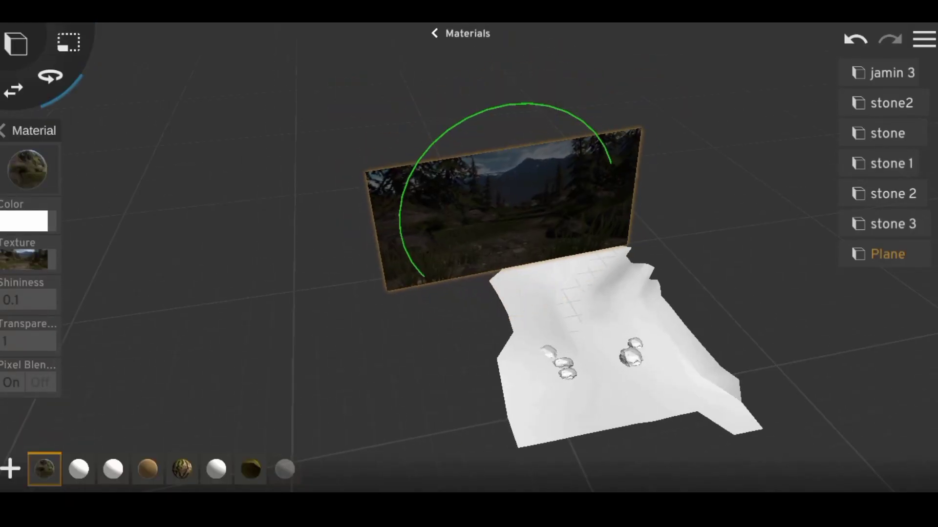
{"action": "left_click", "coordinate": [195, 391]}
{"action": "left_click_drag", "start_coordinate": [469, 391], "coordinate": [469, 244]}
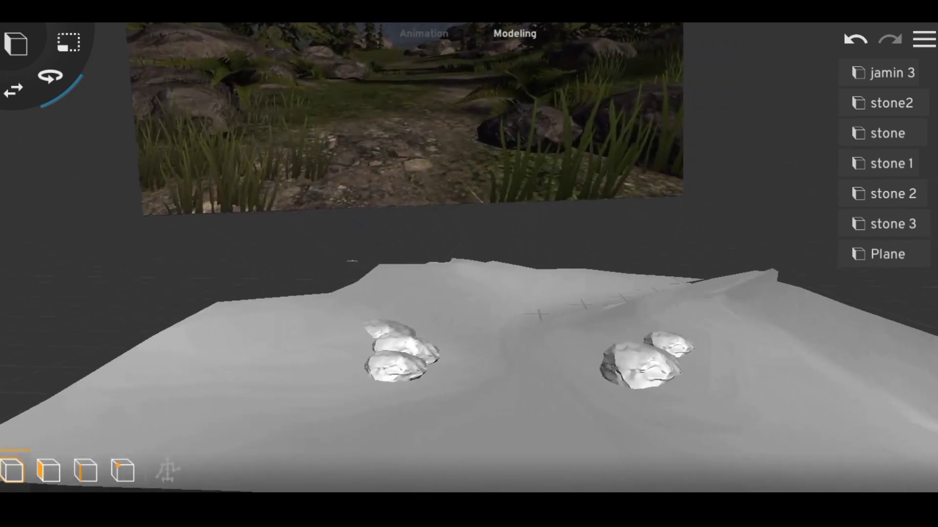
Orbit around the scene, selecting the backdrop plane, terrain and stones in turn.
{"action": "left_click_drag", "start_coordinate": [469, 390], "coordinate": [410, 371]}
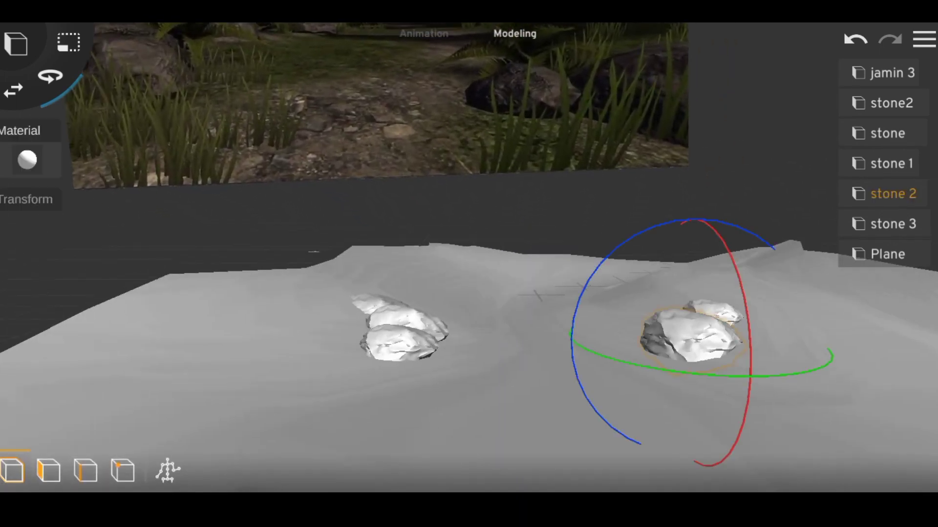
{"action": "left_click", "coordinate": [13, 90]}
{"action": "left_click_drag", "start_coordinate": [469, 342], "coordinate": [488, 318]}
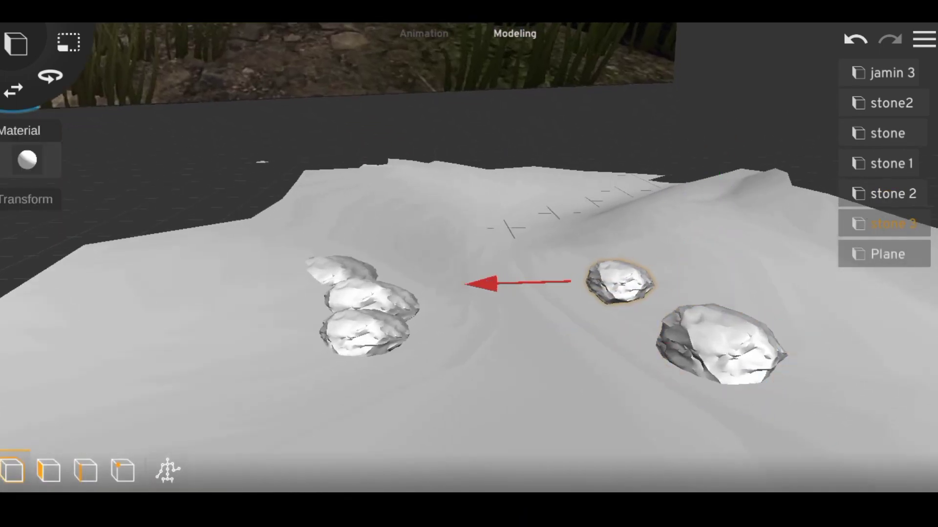
{"action": "left_click_drag", "start_coordinate": [469, 391], "coordinate": [469, 415]}
{"action": "left_click", "coordinate": [888, 254]}
{"action": "left_click_drag", "start_coordinate": [469, 342], "coordinate": [468, 342]}
{"action": "left_click", "coordinate": [434, 371]}
{"action": "left_click_drag", "start_coordinate": [469, 391], "coordinate": [469, 342]}
{"action": "left_click", "coordinate": [831, 376]}
{"action": "left_click", "coordinate": [229, 337]}
{"action": "left_click", "coordinate": [342, 376]}
{"action": "left_click_drag", "start_coordinate": [469, 391], "coordinate": [469, 385]}
Select stone 2 and bring the camera in close to the stone clusters.
{"action": "left_click", "coordinate": [611, 371]}
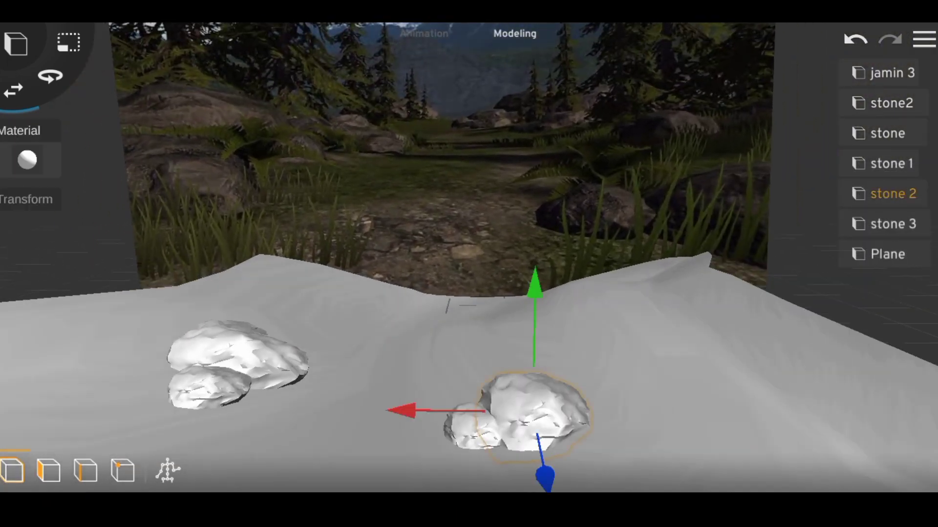
{"action": "left_click_drag", "start_coordinate": [469, 341], "coordinate": [469, 342]}
{"action": "left_click_drag", "start_coordinate": [586, 293], "coordinate": [616, 332]}
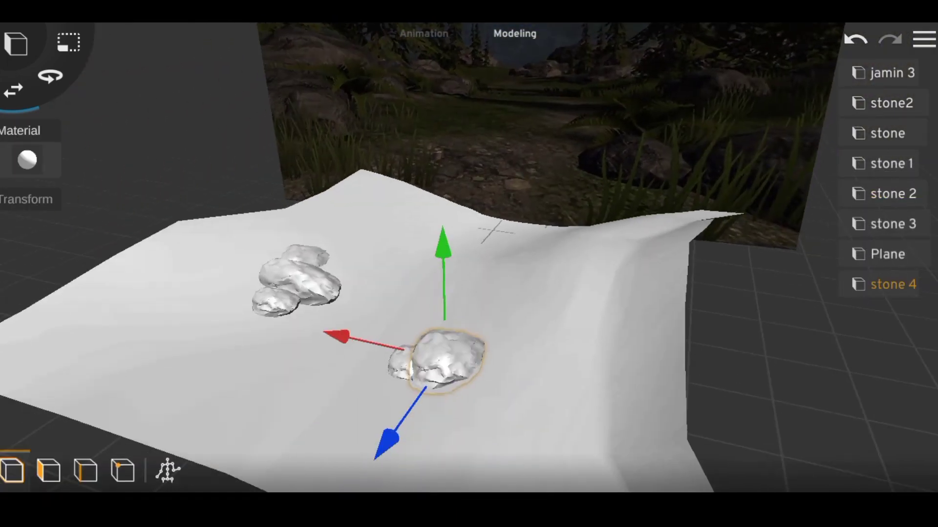
{"action": "left_click_drag", "start_coordinate": [586, 366], "coordinate": [547, 366]}
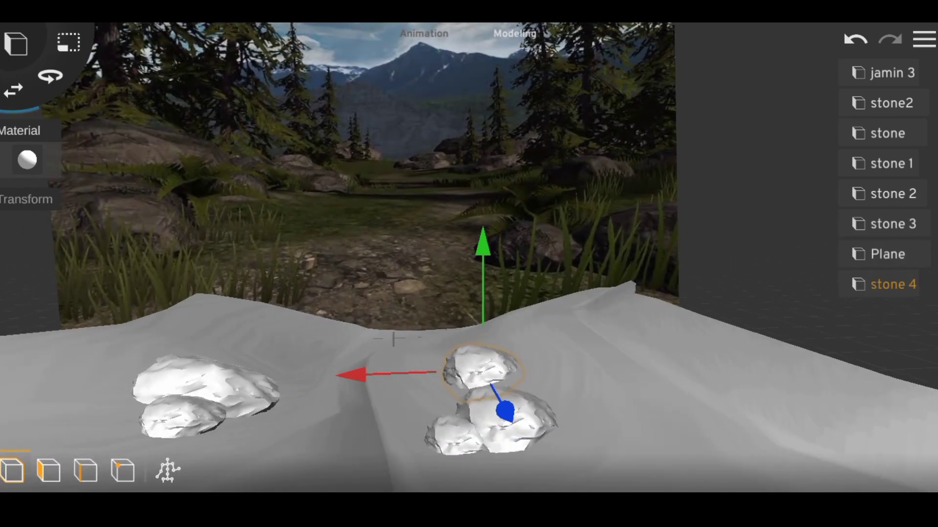
{"action": "left_click_drag", "start_coordinate": [587, 318], "coordinate": [596, 293]}
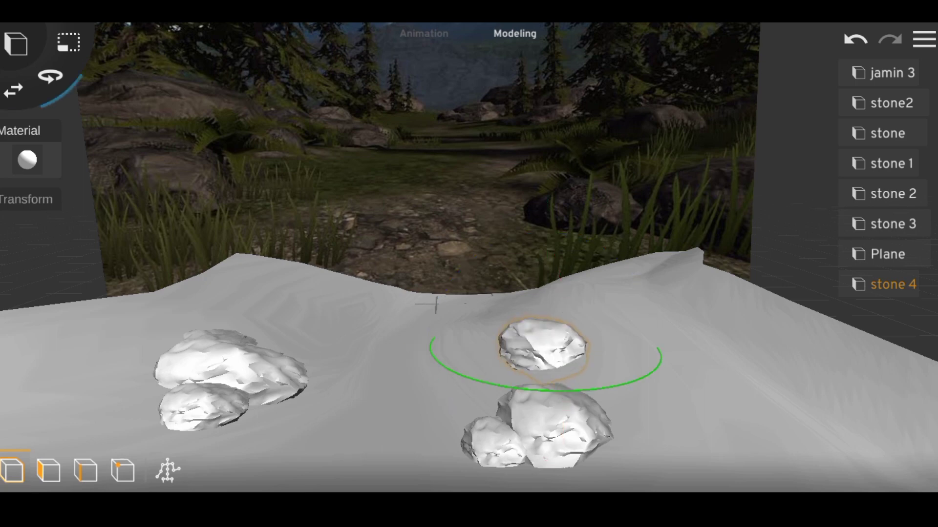
{"action": "left_click_drag", "start_coordinate": [488, 342], "coordinate": [488, 313]}
Duplicate the selected stone as stone 5 beside the left rocks, then select stone 4.
{"action": "left_click", "coordinate": [447, 430]}
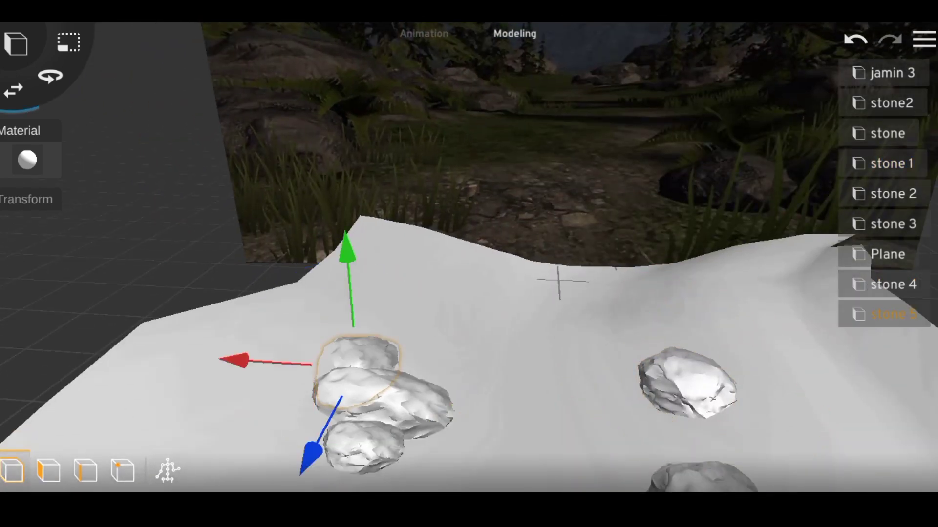
{"action": "left_click_drag", "start_coordinate": [537, 342], "coordinate": [503, 278]}
{"action": "left_click_drag", "start_coordinate": [488, 342], "coordinate": [499, 420]}
{"action": "left_click_drag", "start_coordinate": [488, 367], "coordinate": [488, 342]}
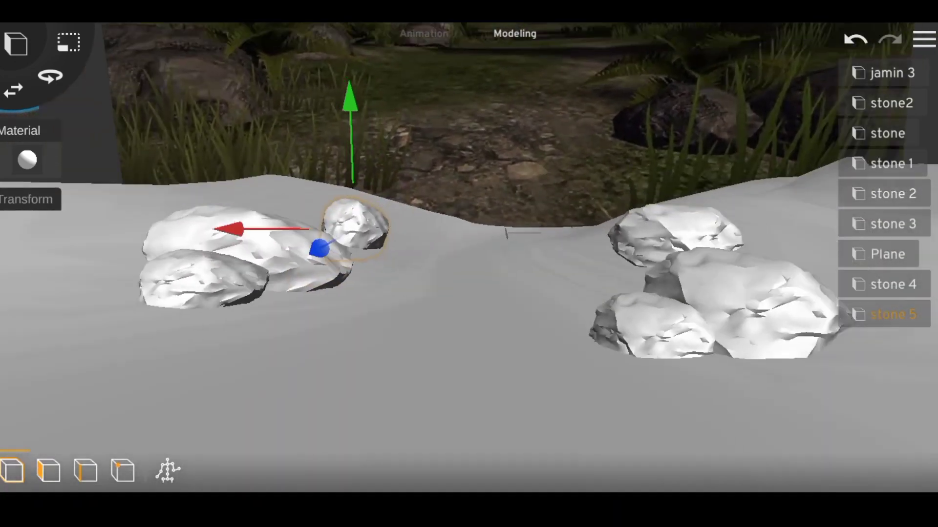
{"action": "left_click", "coordinate": [884, 284]}
{"action": "scroll", "scroll_direction": "down", "scroll_amount": 3}
Save the project from the main menu with the name 'forest', then reselect a stone.
{"action": "left_click", "coordinate": [923, 39]}
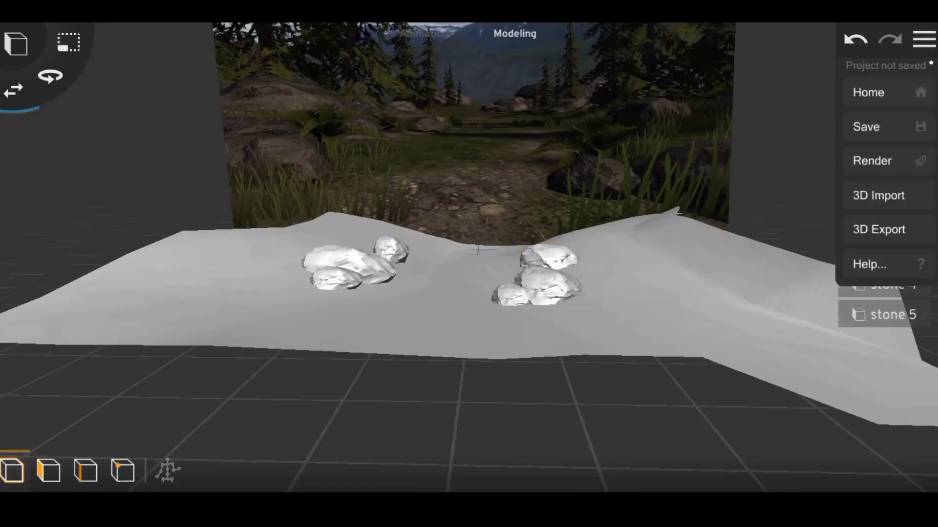
{"action": "left_click", "coordinate": [866, 127]}
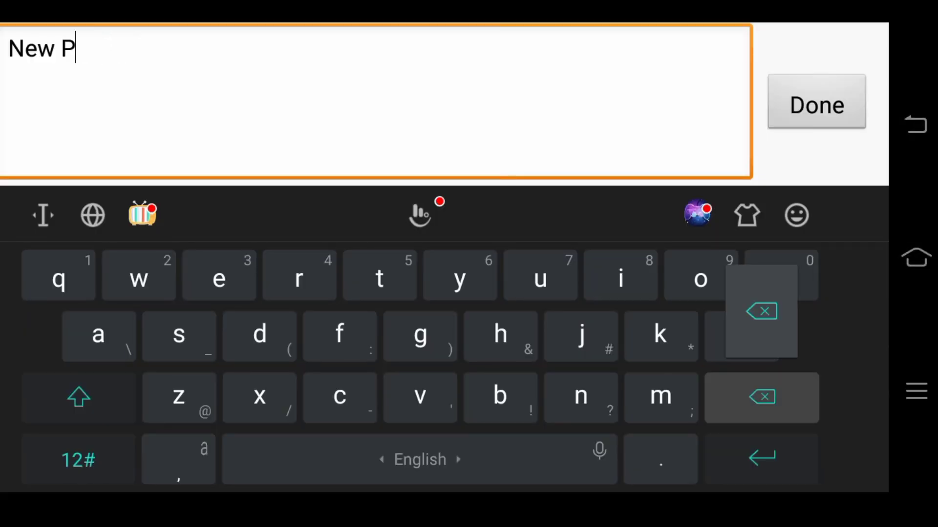
{"action": "type", "text": "forest"}
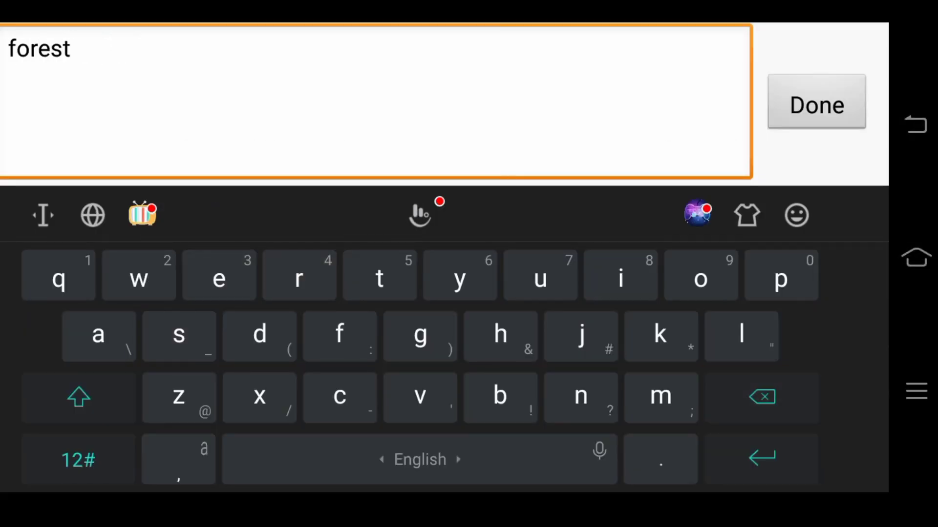
{"action": "type", "text": "cc"}
{"action": "left_click", "coordinate": [817, 102]}
{"action": "left_click", "coordinate": [666, 321]}
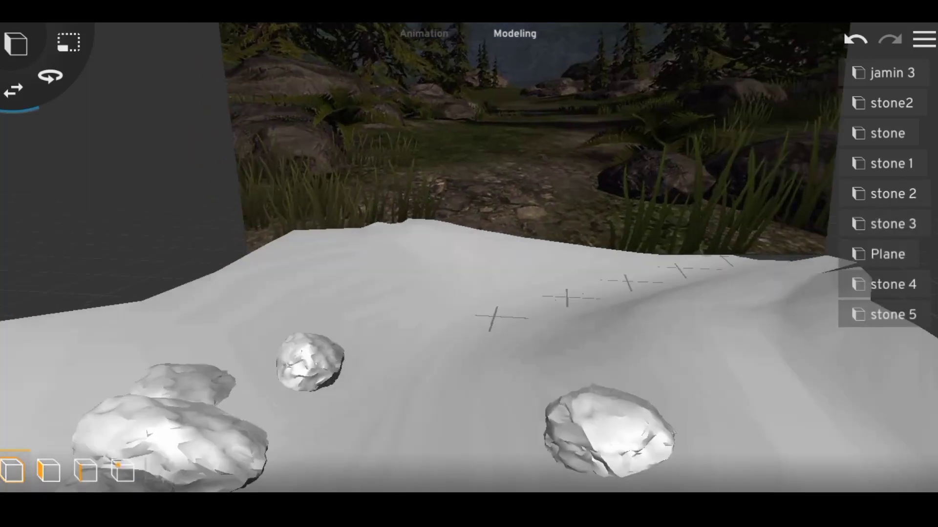
{"action": "left_click", "coordinate": [888, 133]}
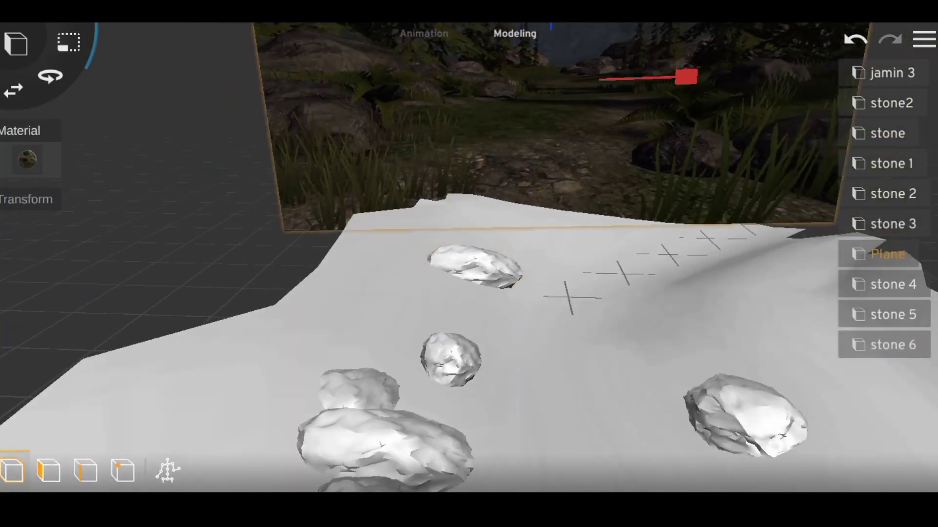
Select stones from the object list, ending with stone 6 framed.
{"action": "left_click", "coordinate": [891, 345]}
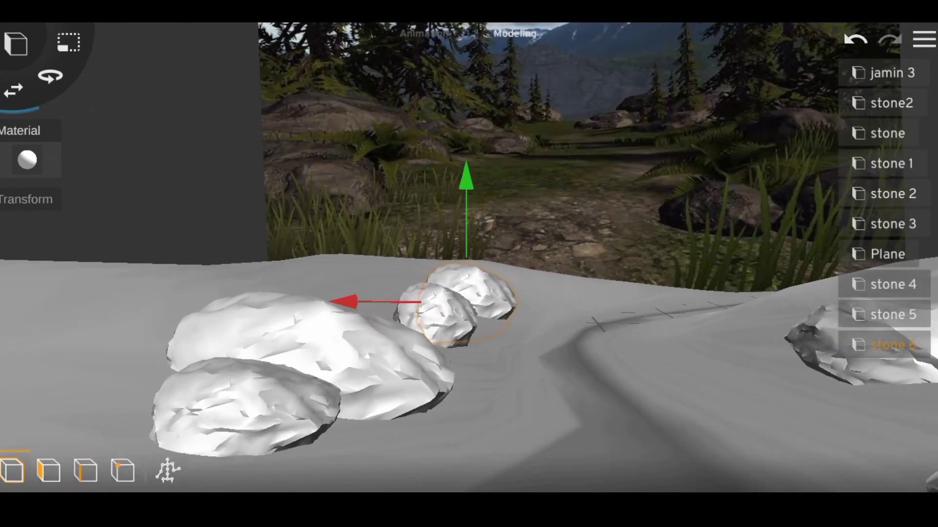
{"action": "left_click", "coordinate": [887, 133]}
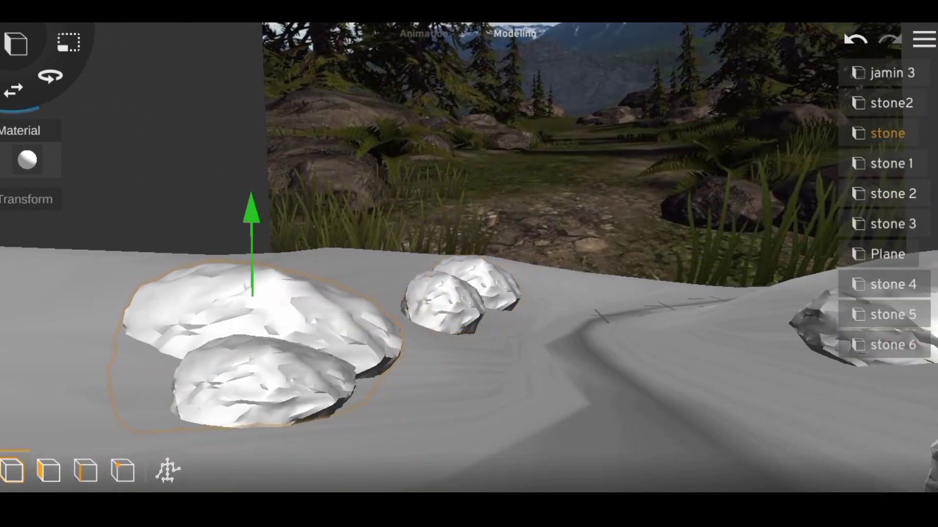
{"action": "left_click", "coordinate": [893, 315]}
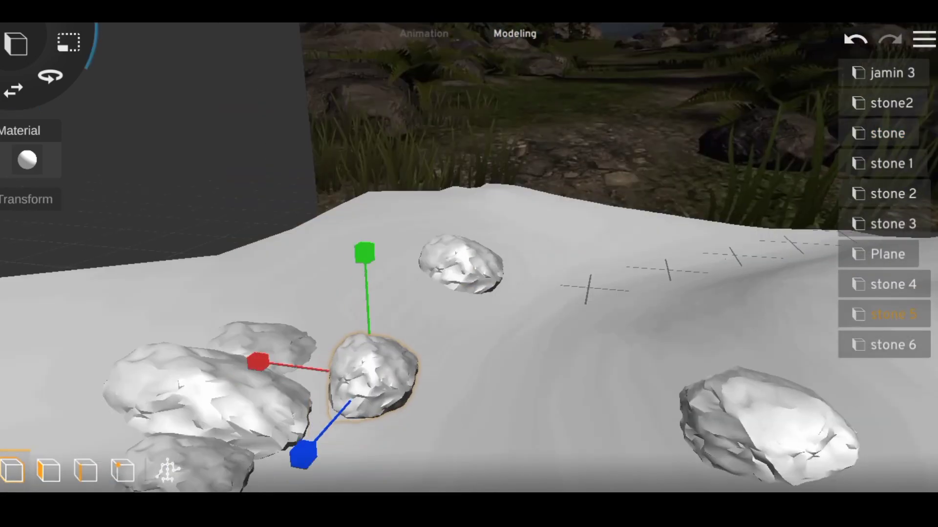
{"action": "left_click", "coordinate": [893, 344]}
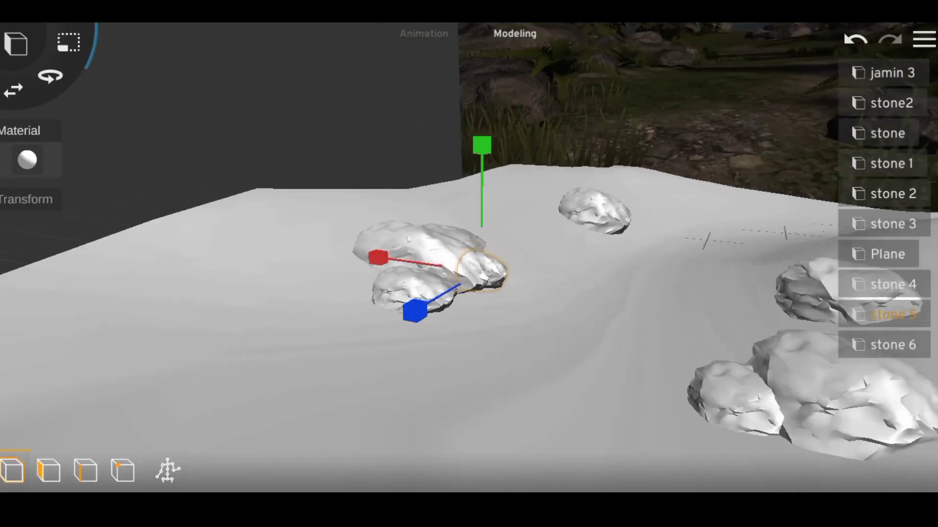
{"action": "left_click", "coordinate": [893, 345]}
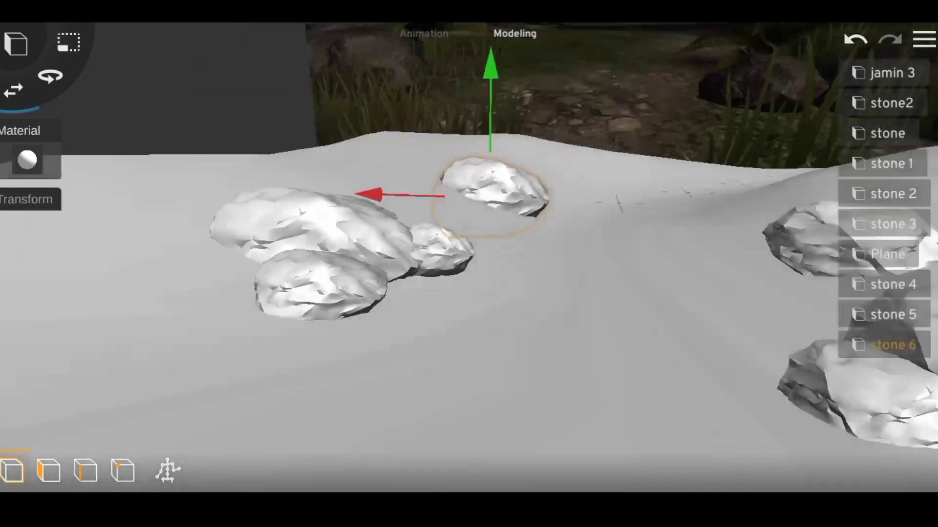
Duplicate stone 6 three times into stone 7, stone 8 and stone 9.
{"action": "left_click", "coordinate": [447, 431]}
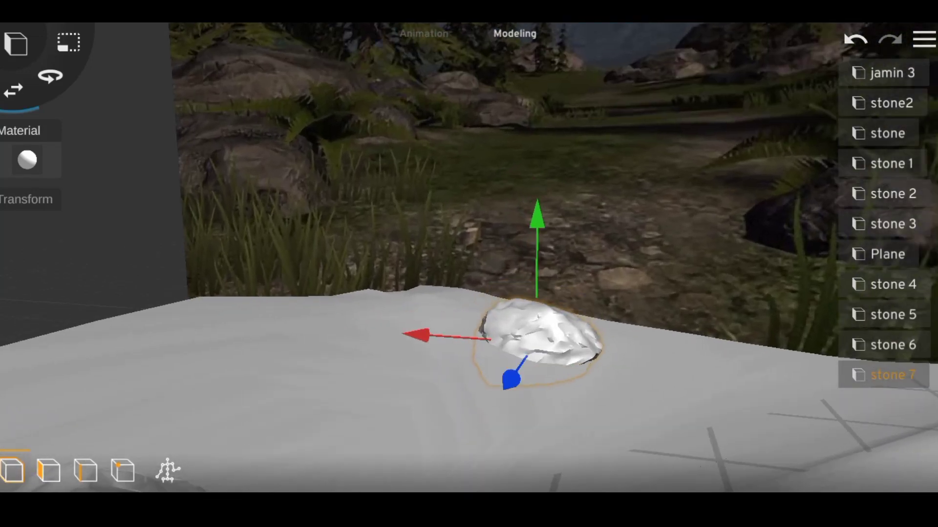
{"action": "left_click", "coordinate": [447, 431]}
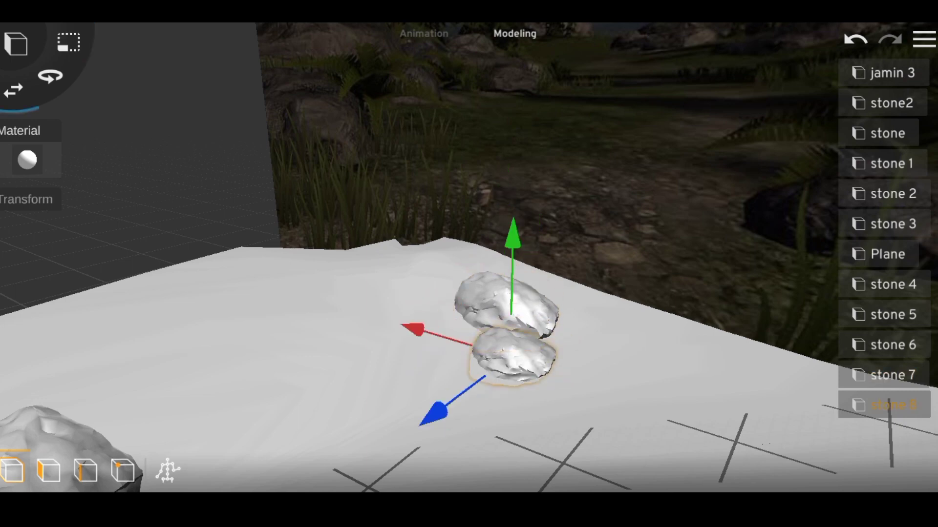
{"action": "left_click", "coordinate": [447, 431]}
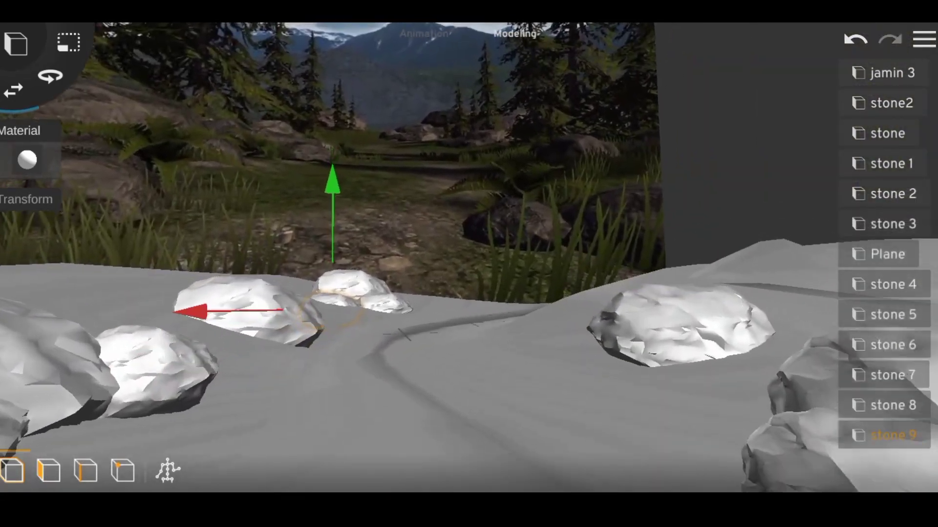
{"action": "left_click", "coordinate": [893, 284]}
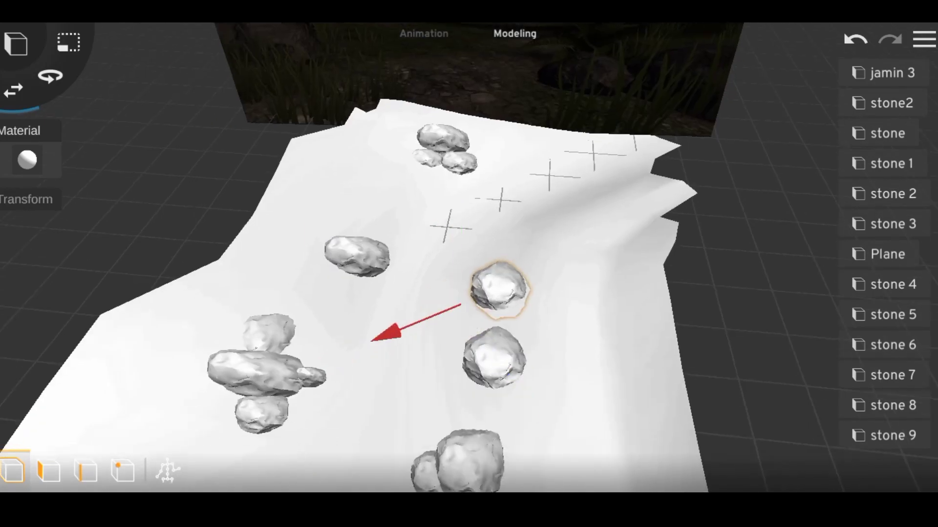
Save the project again, then orbit over the terrain and select stones 3 and 2.
{"action": "left_click", "coordinate": [923, 39]}
{"action": "left_click", "coordinate": [865, 126]}
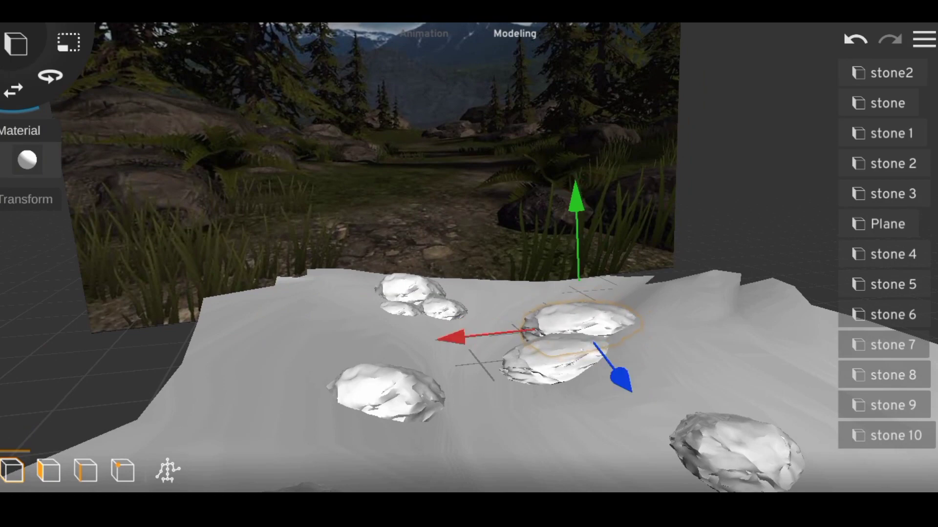
{"action": "left_click_drag", "start_coordinate": [469, 391], "coordinate": [469, 386]}
{"action": "left_click_drag", "start_coordinate": [469, 244], "coordinate": [469, 342]}
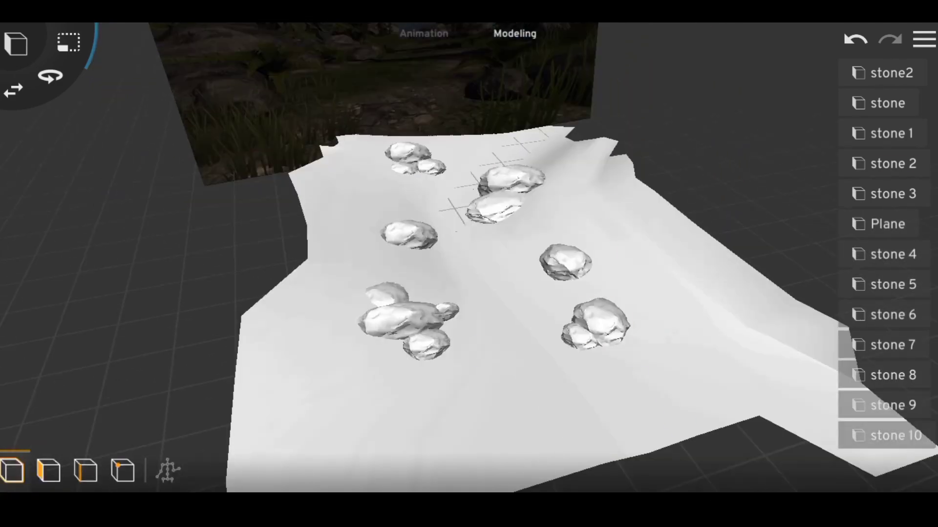
{"action": "left_click_drag", "start_coordinate": [469, 391], "coordinate": [469, 362]}
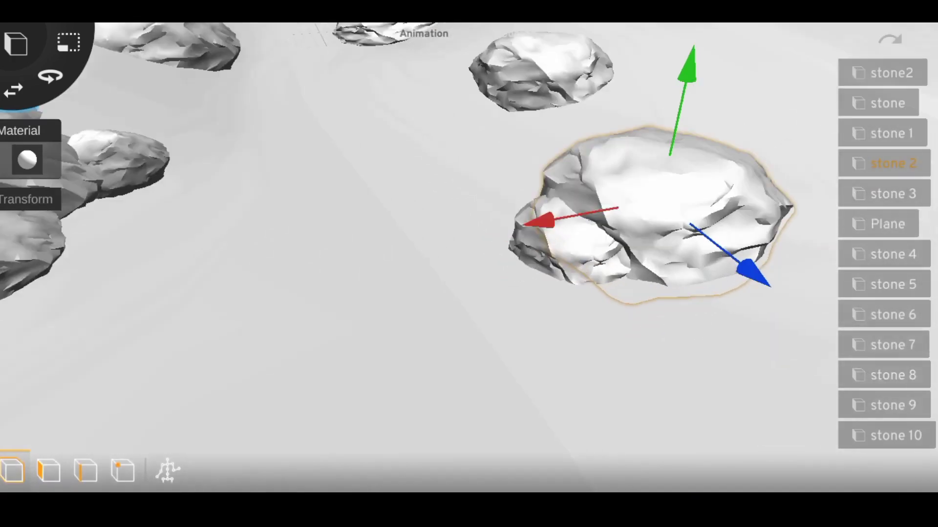
{"action": "left_click", "coordinate": [892, 194]}
{"action": "left_click", "coordinate": [893, 164]}
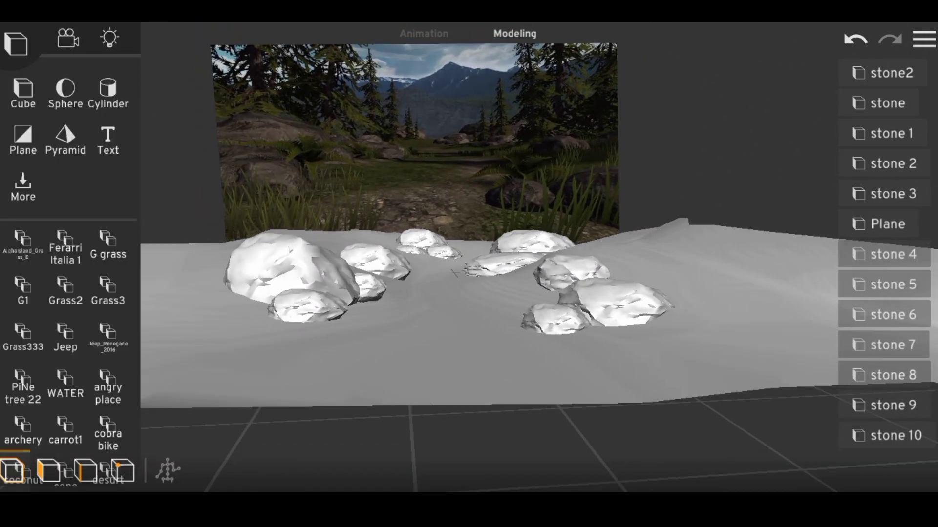
Scroll through the imported models list to locate the greengrass model.
{"action": "scroll", "scroll_direction": "down", "scroll_amount": 3}
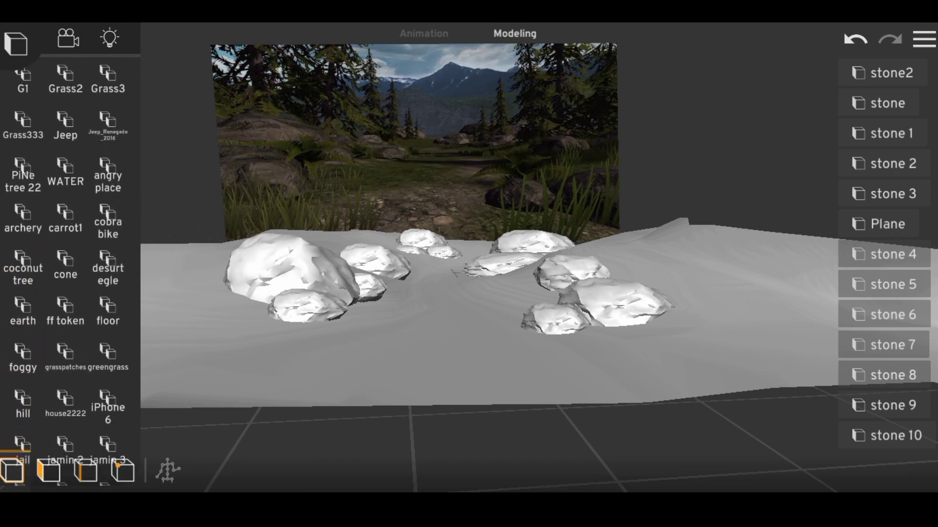
{"action": "scroll", "scroll_direction": "down", "scroll_amount": 3}
{"action": "scroll", "scroll_direction": "down", "scroll_amount": 3}
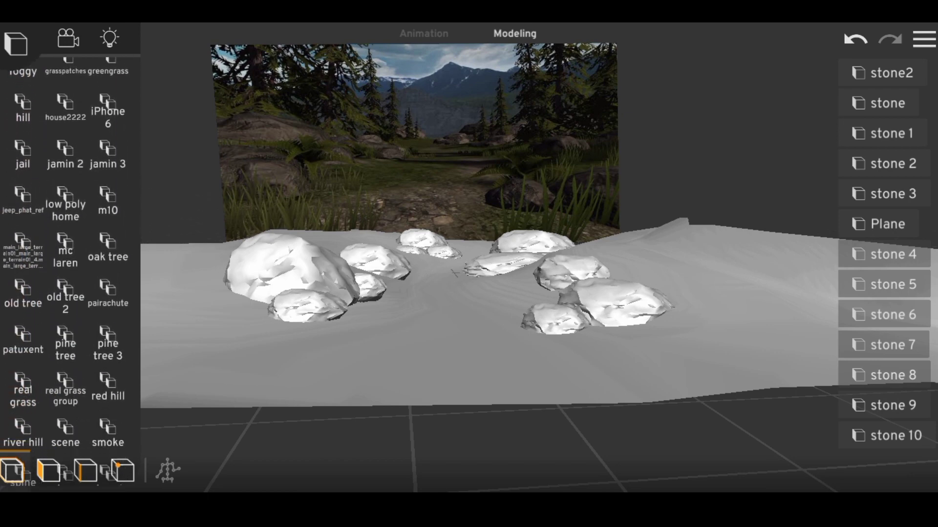
{"action": "scroll", "scroll_direction": "down", "scroll_amount": 3}
{"action": "scroll", "scroll_direction": "down", "scroll_amount": 3}
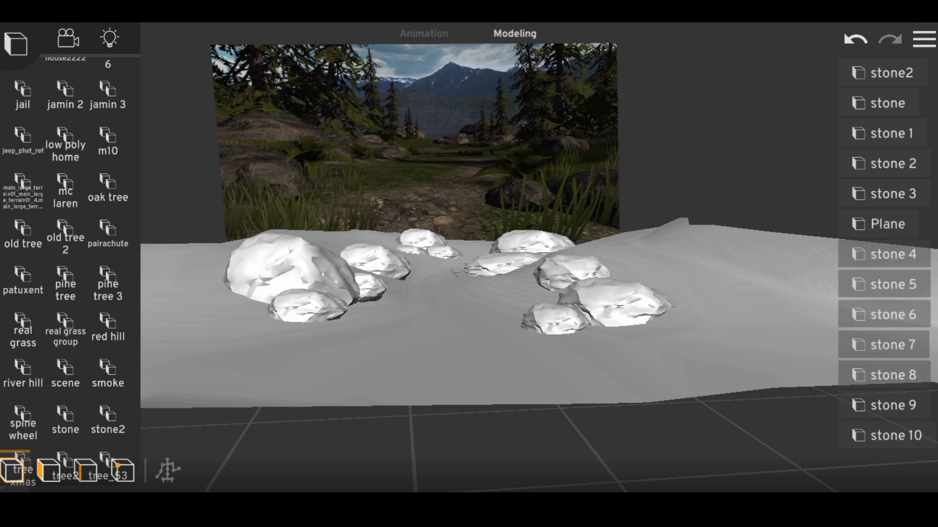
{"action": "scroll", "scroll_direction": "down", "scroll_amount": 3}
{"action": "scroll", "scroll_direction": "down", "scroll_amount": 3}
{"action": "scroll", "scroll_direction": "down", "scroll_amount": 3}
{"action": "scroll", "scroll_direction": "down", "scroll_amount": 3}
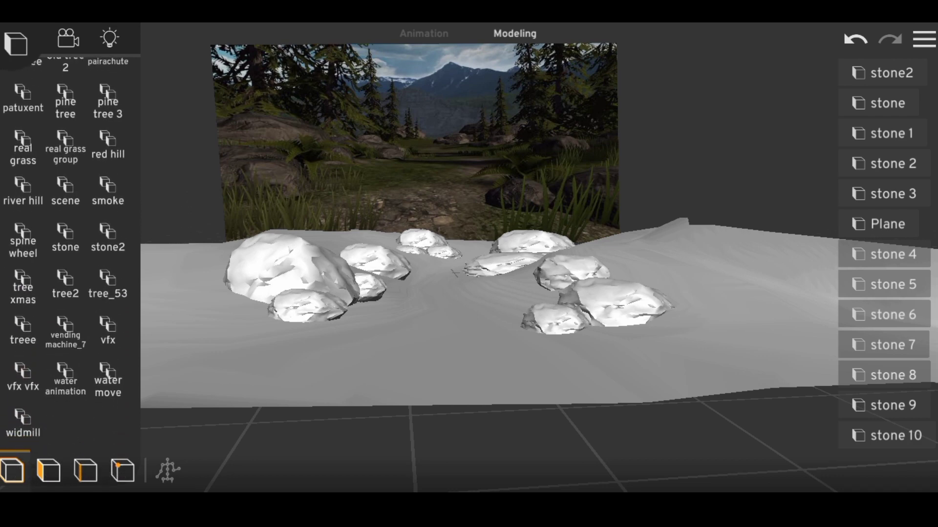
{"action": "scroll", "scroll_direction": "up", "scroll_amount": 3}
{"action": "scroll", "scroll_direction": "up", "scroll_amount": 3}
{"action": "scroll", "scroll_direction": "up", "scroll_amount": 3}
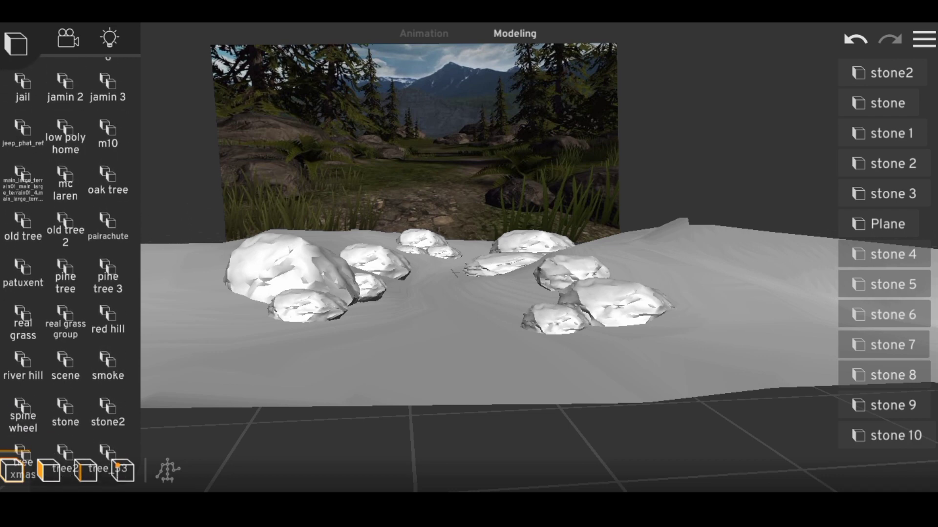
{"action": "scroll", "scroll_direction": "up", "scroll_amount": 3}
{"action": "scroll", "scroll_direction": "up", "scroll_amount": 3}
{"action": "scroll", "scroll_direction": "up", "scroll_amount": 3}
{"action": "scroll", "scroll_direction": "up", "scroll_amount": 3}
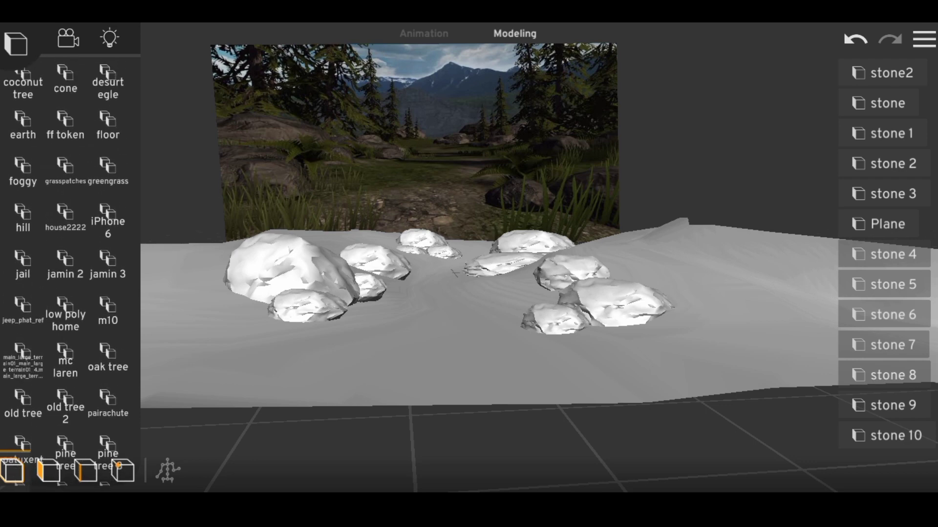
Insert the greengrass tuft among the stones and orbit down to ground level to view it.
{"action": "left_click", "coordinate": [17, 43]}
{"action": "scroll", "scroll_direction": "down", "scroll_amount": 3}
{"action": "scroll", "scroll_direction": "down", "scroll_amount": 3}
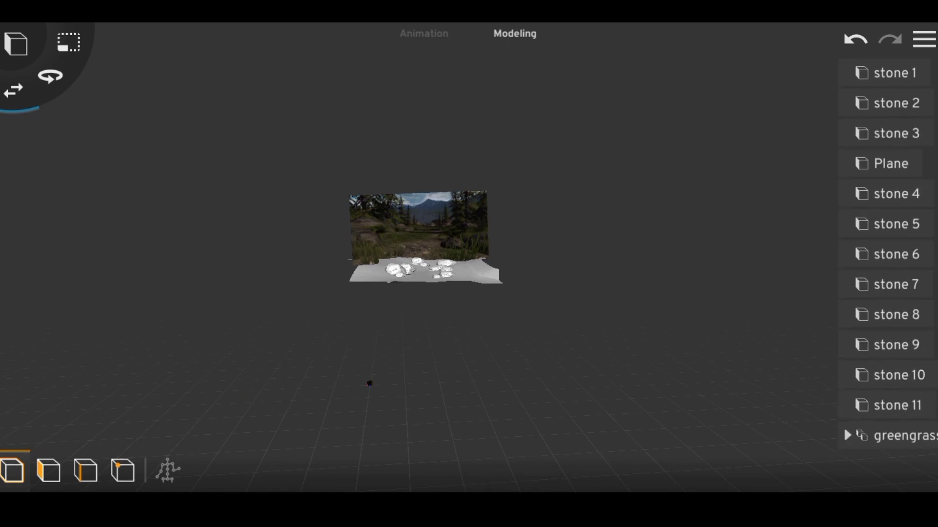
{"action": "scroll", "scroll_direction": "up", "scroll_amount": 3}
{"action": "scroll", "scroll_direction": "up", "scroll_amount": 3}
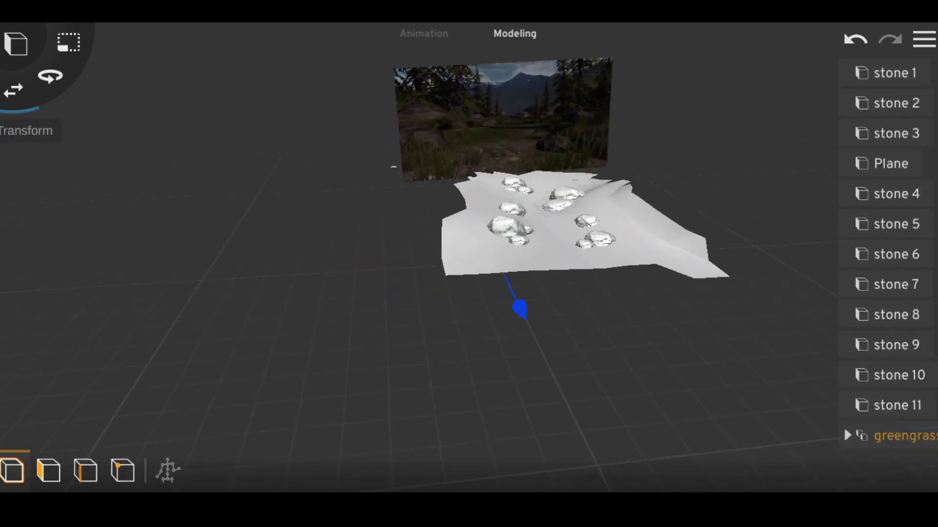
{"action": "scroll", "scroll_direction": "up", "scroll_amount": 3}
{"action": "scroll", "scroll_direction": "up", "scroll_amount": 3}
{"action": "scroll", "scroll_direction": "up", "scroll_amount": 3}
{"action": "scroll", "scroll_direction": "up", "scroll_amount": 3}
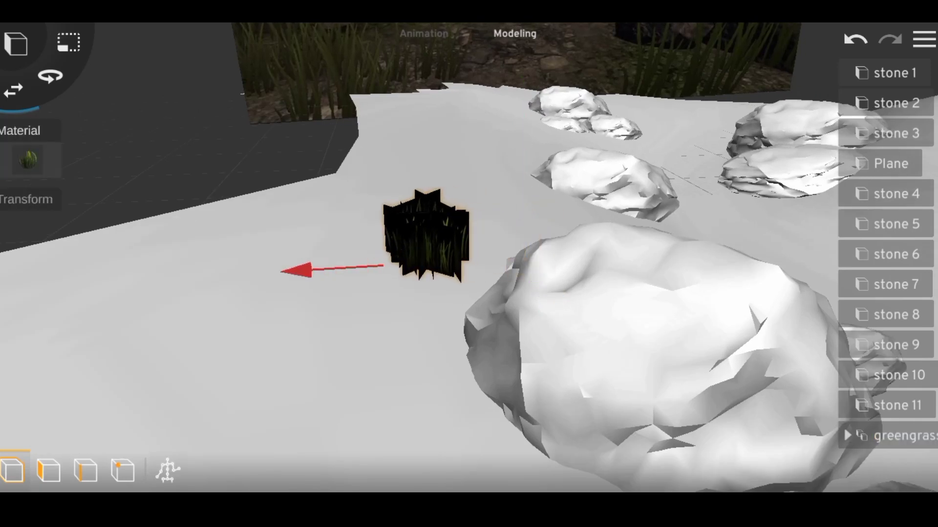
{"action": "left_click_drag", "start_coordinate": [454, 273], "coordinate": [513, 171]}
Change the scene light's type to Sun.
{"action": "left_click", "coordinate": [400, 214]}
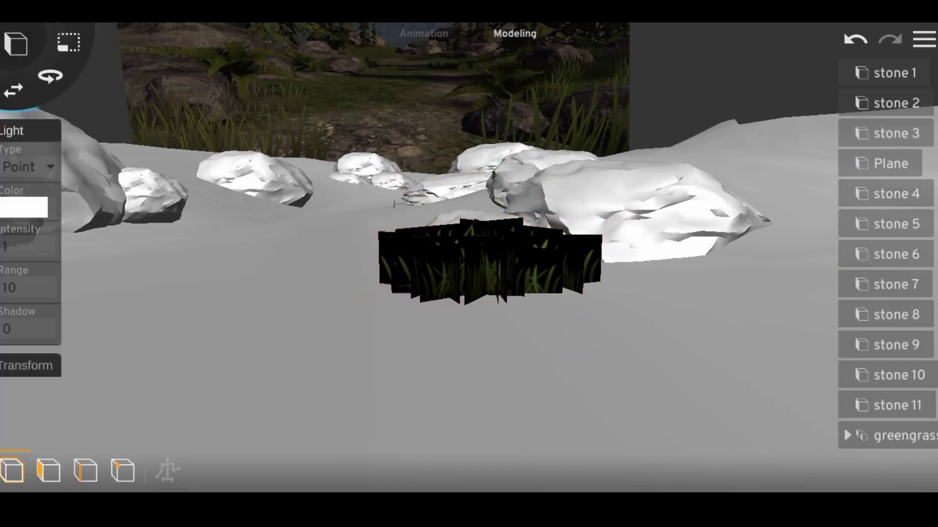
{"action": "scroll", "scroll_direction": "down", "scroll_amount": 3}
{"action": "scroll", "scroll_direction": "down", "scroll_amount": 3}
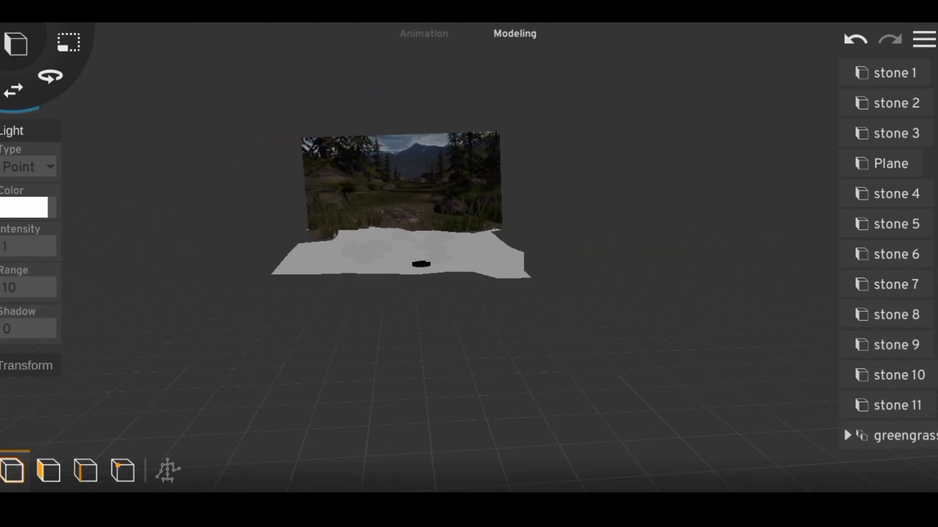
{"action": "left_click", "coordinate": [27, 166]}
{"action": "left_click", "coordinate": [39, 471]}
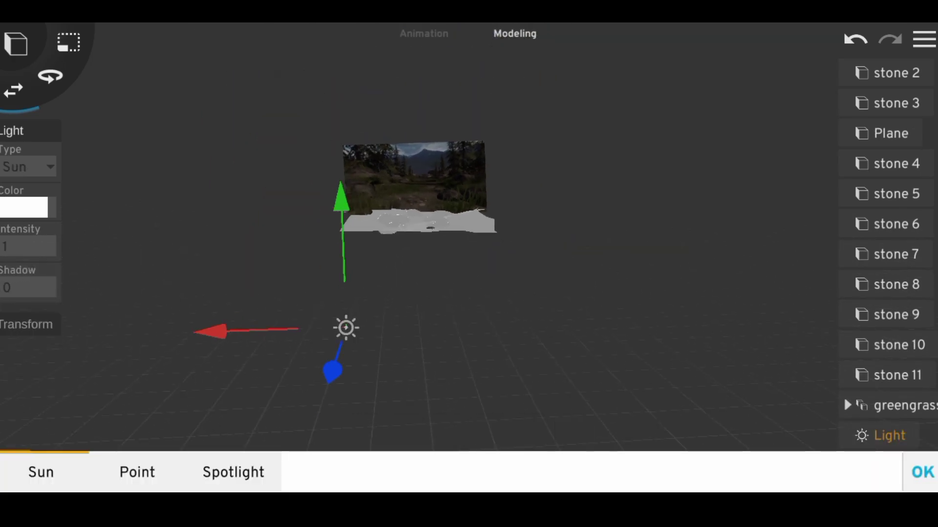
{"action": "left_click", "coordinate": [921, 473]}
Orbit and zoom the view to look down on the terrain and its grass patch.
{"action": "left_click_drag", "start_coordinate": [469, 293], "coordinate": [635, 293]}
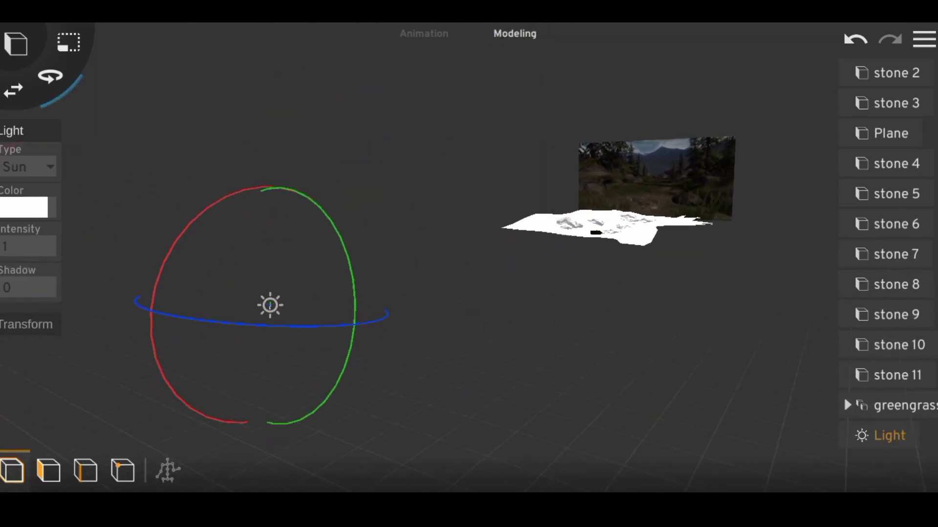
{"action": "left_click_drag", "start_coordinate": [469, 293], "coordinate": [610, 303]}
{"action": "left_click", "coordinate": [469, 390]}
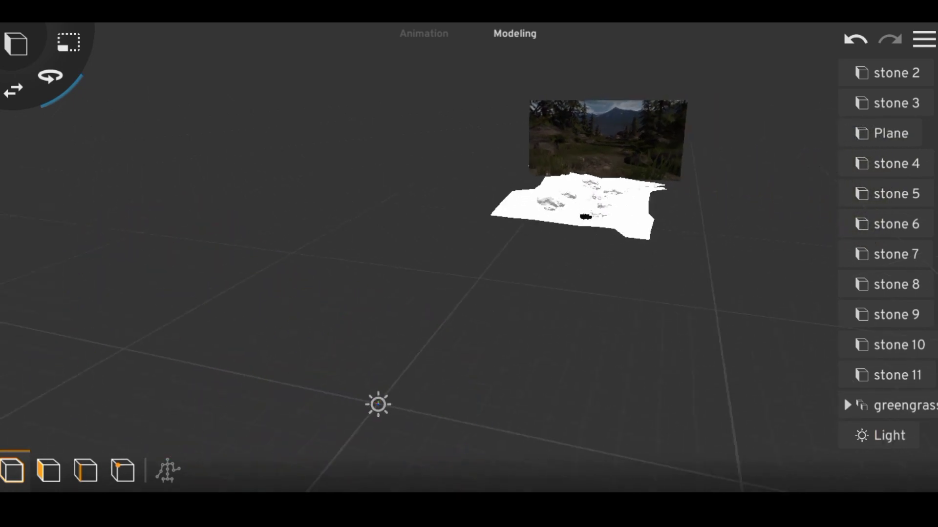
{"action": "scroll", "scroll_direction": "up", "scroll_amount": 3}
{"action": "scroll", "scroll_direction": "up", "scroll_amount": 3}
{"action": "scroll", "scroll_direction": "up", "scroll_amount": 3}
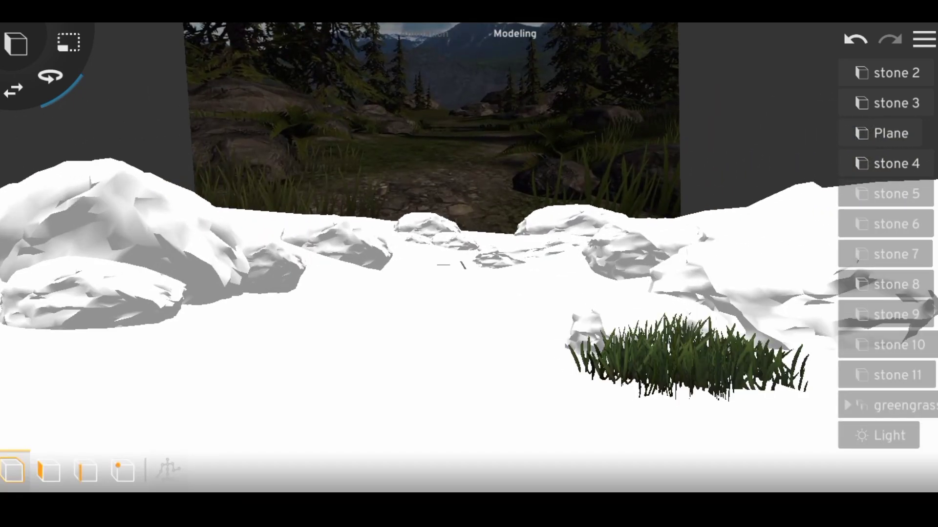
{"action": "scroll", "scroll_direction": "down", "scroll_amount": 3}
{"action": "scroll", "scroll_direction": "down", "scroll_amount": 3}
{"action": "scroll", "scroll_direction": "down", "scroll_amount": 3}
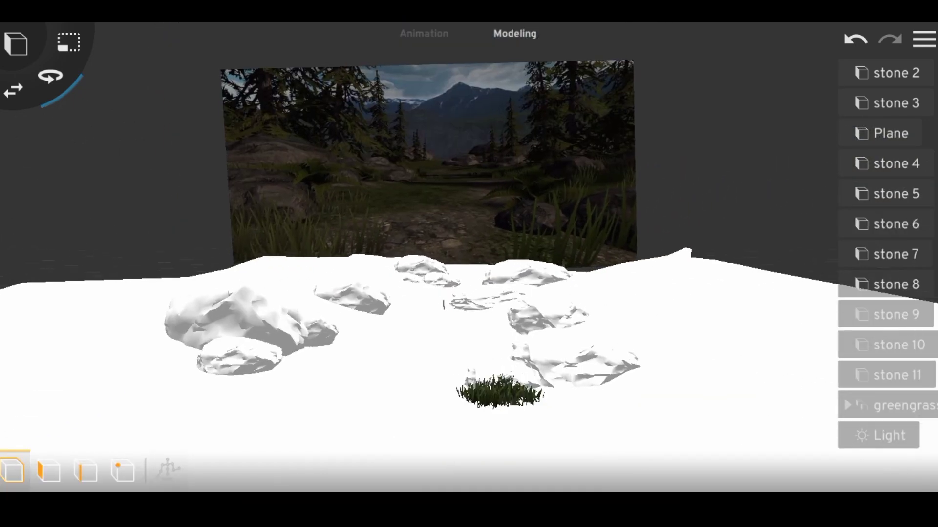
{"action": "left_click_drag", "start_coordinate": [469, 293], "coordinate": [469, 391]}
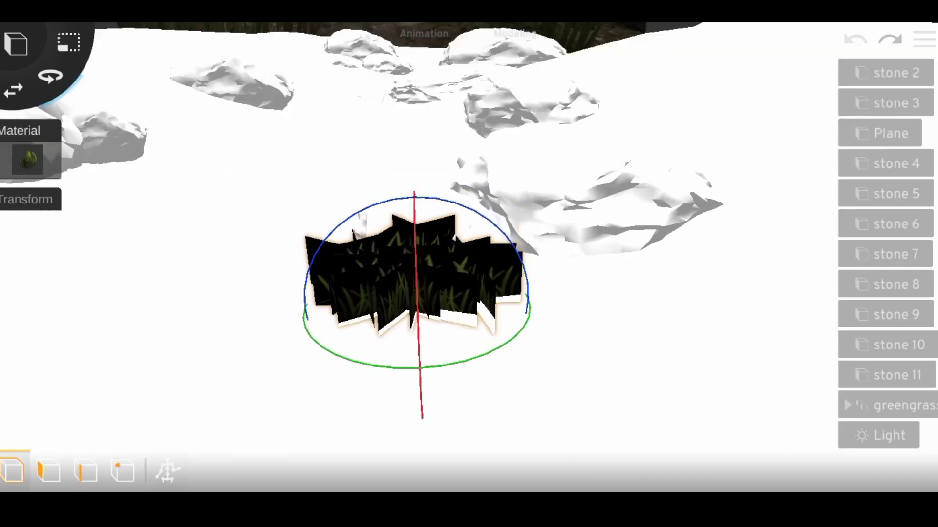
Orbit down to ground level, facing the grass, stones and backdrop.
{"action": "scroll", "scroll_direction": "up", "scroll_amount": 3}
{"action": "scroll", "scroll_direction": "down", "scroll_amount": 3}
{"action": "left_click_drag", "start_coordinate": [440, 293], "coordinate": [469, 318]}
{"action": "scroll", "scroll_direction": "up", "scroll_amount": 3}
{"action": "left_click_drag", "start_coordinate": [469, 245], "coordinate": [469, 269]}
{"action": "left_click_drag", "start_coordinate": [469, 318], "coordinate": [468, 220]}
{"action": "left_click_drag", "start_coordinate": [469, 293], "coordinate": [469, 273]}
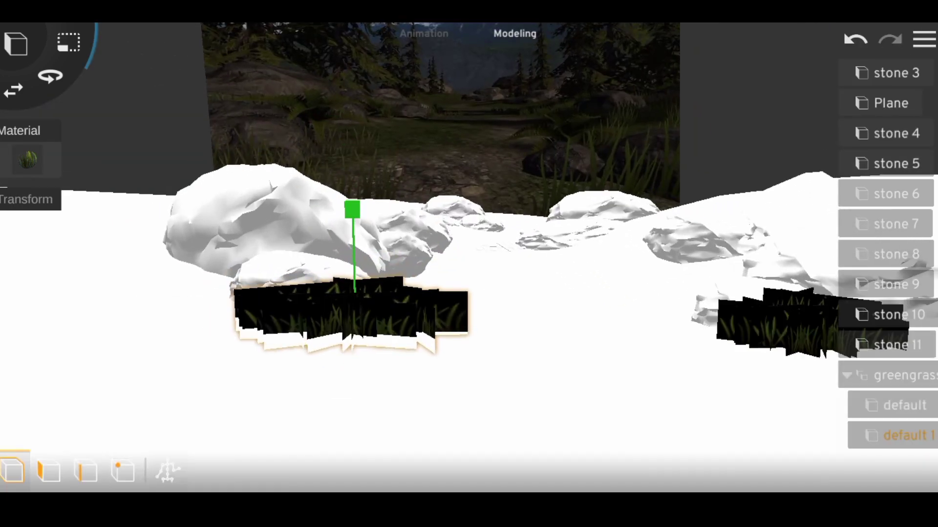
Duplicate the grass patch twice.
{"action": "left_click_drag", "start_coordinate": [356, 308], "coordinate": [421, 362]}
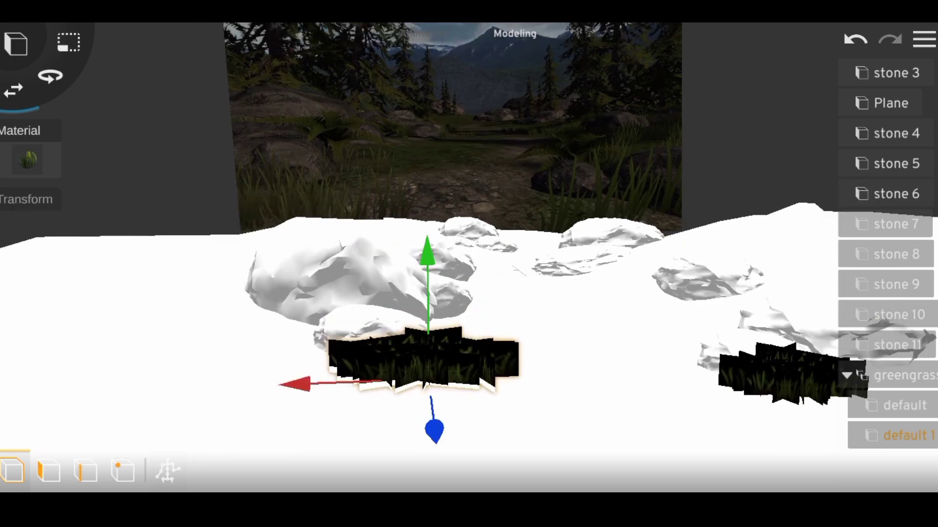
{"action": "scroll", "scroll_direction": "down", "scroll_amount": 3}
{"action": "left_click", "coordinate": [448, 430]}
{"action": "left_click_drag", "start_coordinate": [538, 220], "coordinate": [537, 293]}
{"action": "left_click", "coordinate": [264, 342]}
{"action": "left_click", "coordinate": [446, 430]}
Adjust the grass copy with the rotate and move tools and reselect the original patch.
{"action": "left_click", "coordinate": [51, 76]}
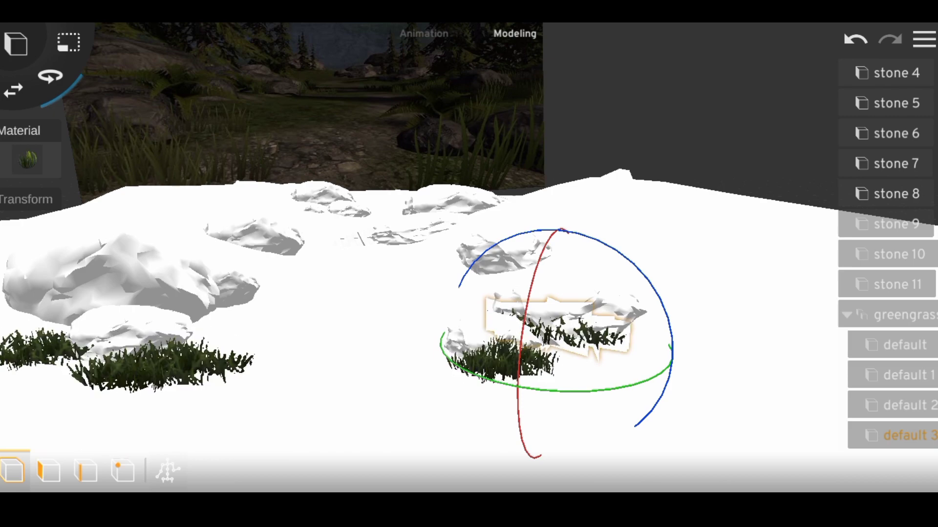
{"action": "left_click", "coordinate": [13, 90]}
{"action": "left_click_drag", "start_coordinate": [537, 220], "coordinate": [538, 234]}
{"action": "left_click", "coordinate": [439, 337]}
Duplicate the third grass copy, move it beside the stones, and save the project.
{"action": "left_click", "coordinate": [601, 376]}
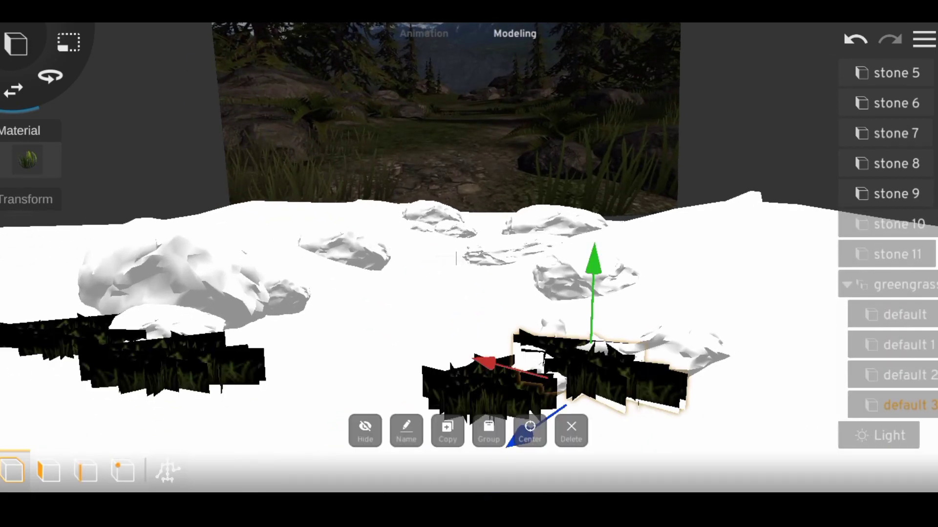
{"action": "left_click", "coordinate": [448, 431]}
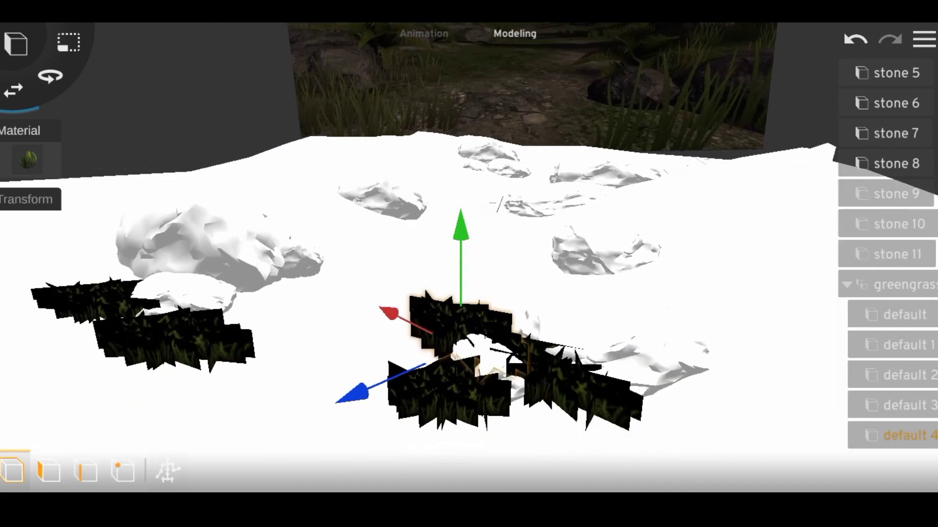
{"action": "left_click_drag", "start_coordinate": [455, 356], "coordinate": [540, 313]}
{"action": "left_click_drag", "start_coordinate": [538, 220], "coordinate": [537, 293]}
{"action": "left_click", "coordinate": [923, 39]}
{"action": "left_click", "coordinate": [866, 126]}
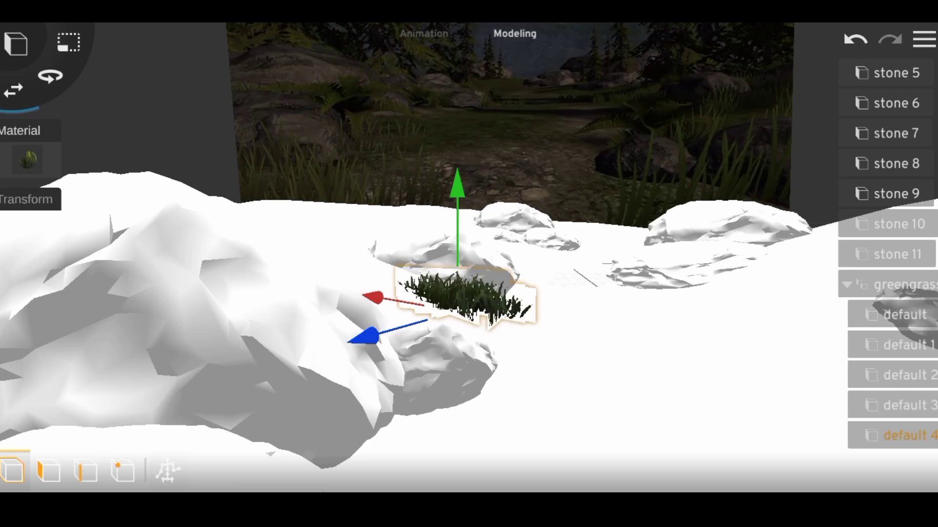
Switch between rotate and modelling modes to rotate the grass patch.
{"action": "left_click", "coordinate": [423, 33]}
{"action": "left_click", "coordinate": [49, 75]}
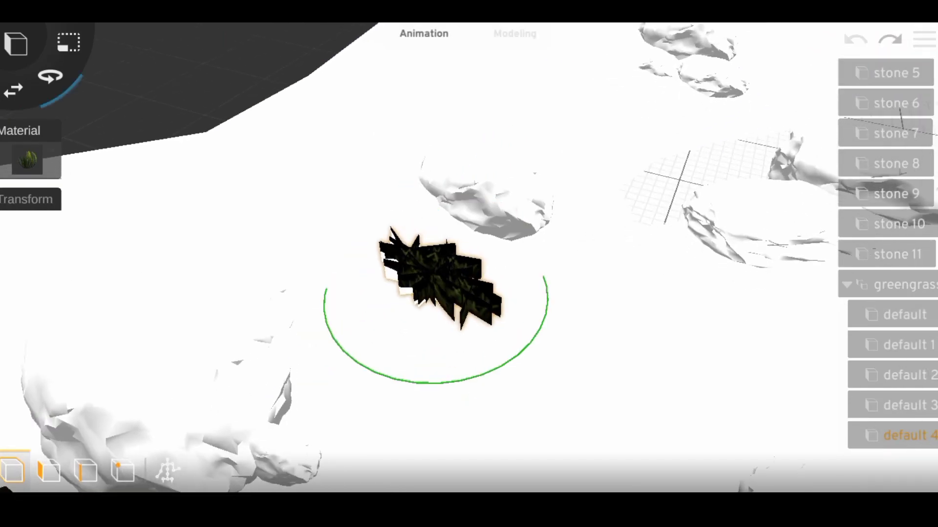
{"action": "left_click", "coordinate": [515, 33]}
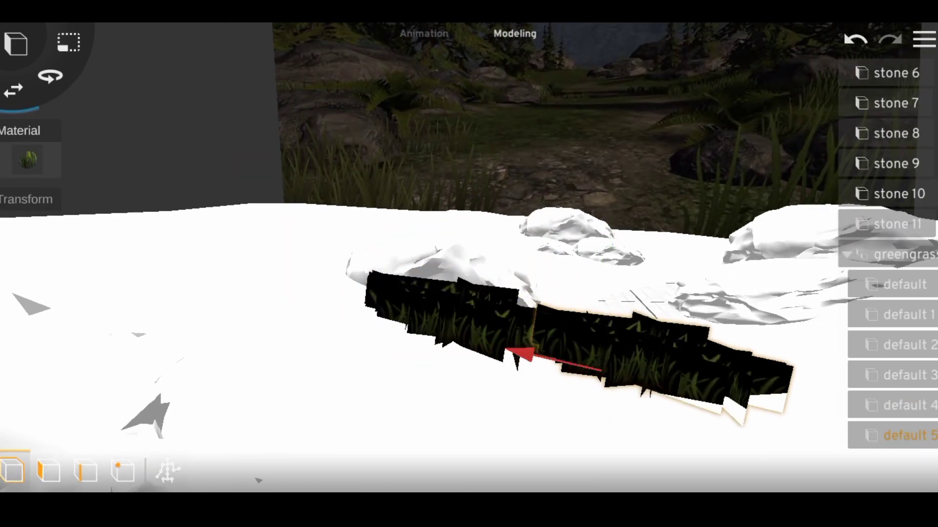
{"action": "left_click", "coordinate": [50, 75]}
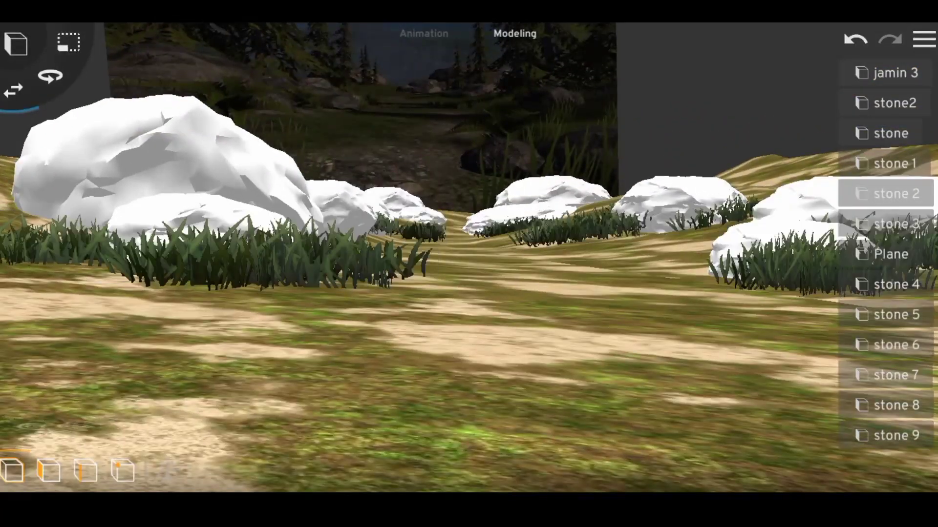
Tint the grass material yellow.
{"action": "left_click", "coordinate": [28, 159]}
{"action": "left_click", "coordinate": [21, 218]}
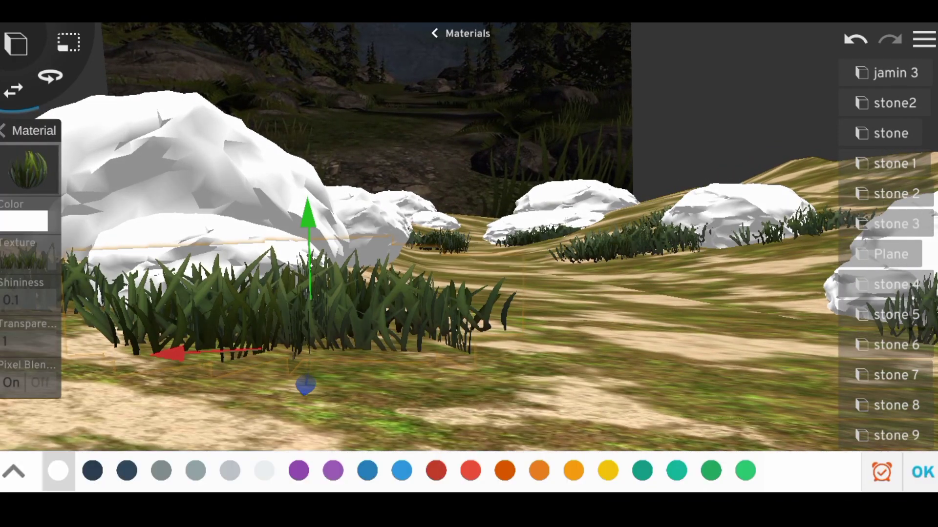
{"action": "left_click", "coordinate": [607, 468]}
{"action": "left_click", "coordinate": [923, 471]}
Pick a rock texture image for the stone from the gallery album.
{"action": "left_click", "coordinate": [890, 133]}
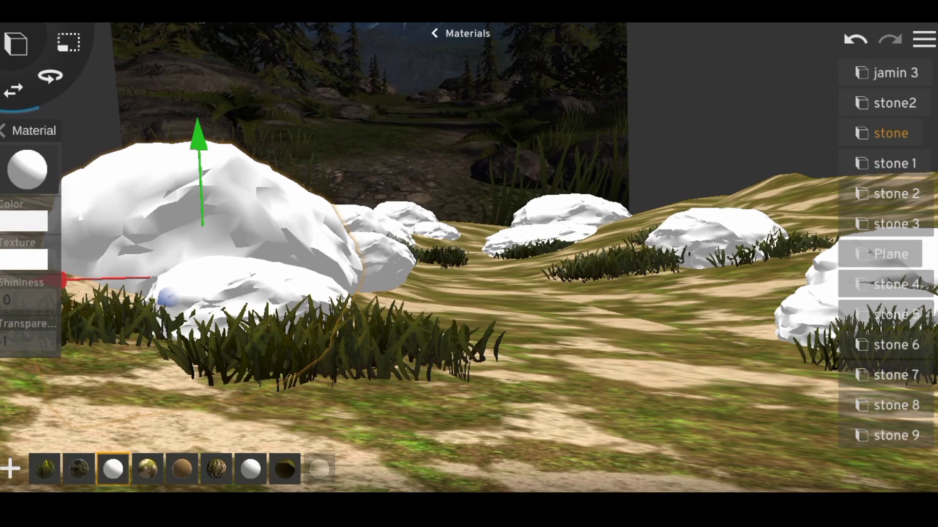
{"action": "left_click", "coordinate": [23, 259]}
{"action": "left_click", "coordinate": [14, 472]}
{"action": "left_click", "coordinate": [218, 335]}
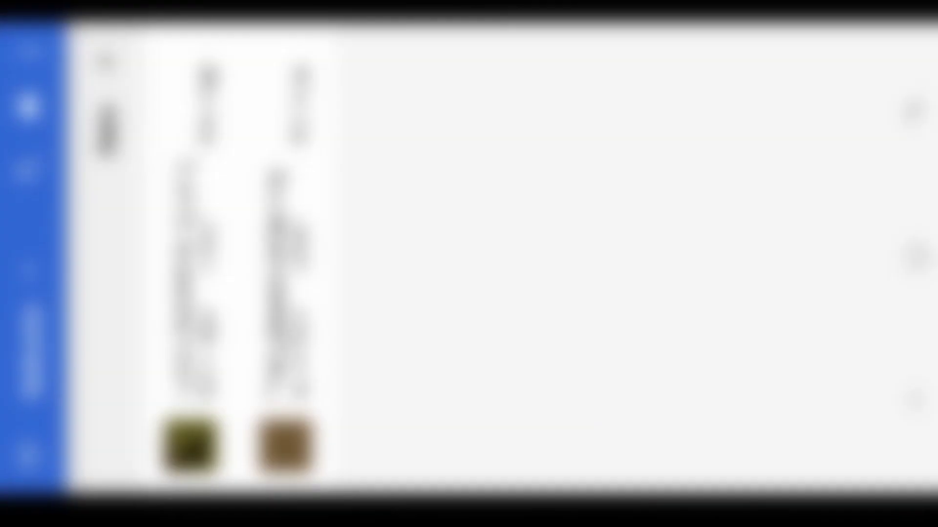
{"action": "left_click", "coordinate": [190, 440]}
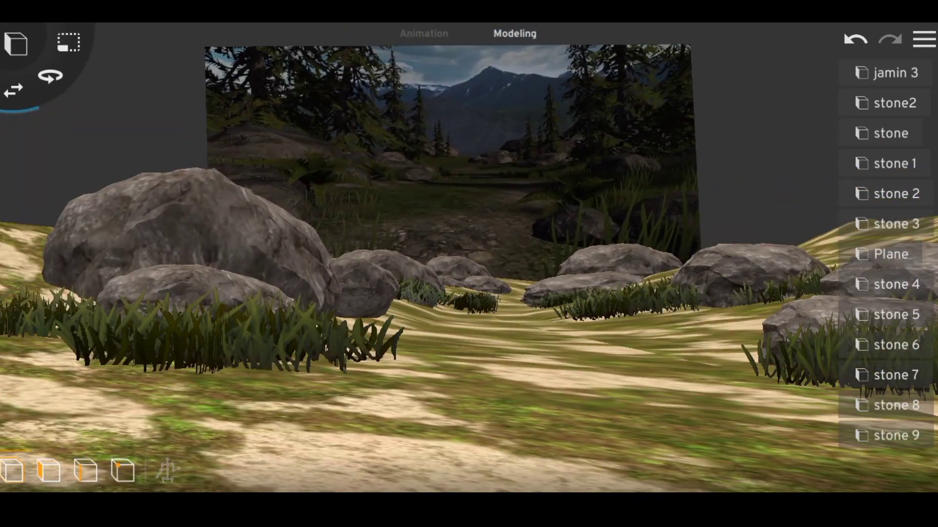
Lower the grass shininess to about 0.03 and reselect the stone.
{"action": "left_click", "coordinate": [29, 300]}
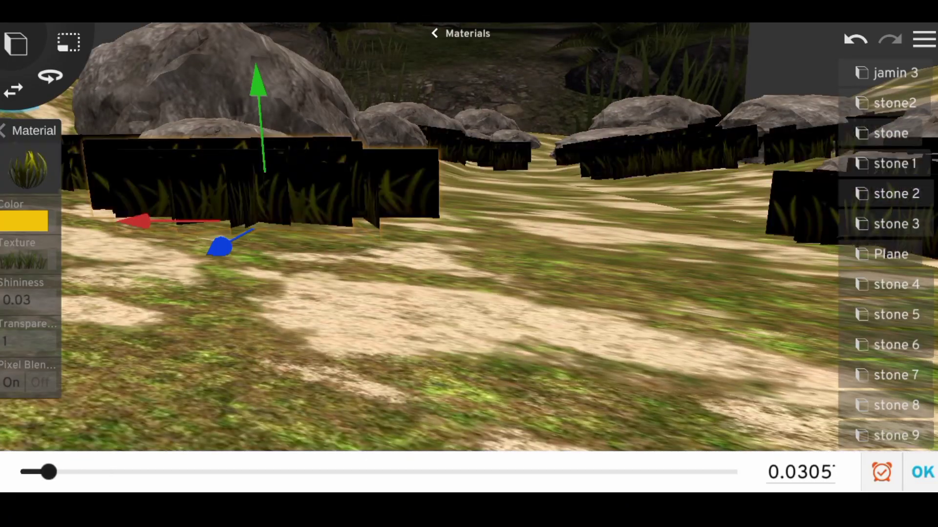
{"action": "left_click_drag", "start_coordinate": [46, 471], "coordinate": [22, 471]}
{"action": "left_click", "coordinate": [921, 471]}
{"action": "left_click", "coordinate": [890, 133]}
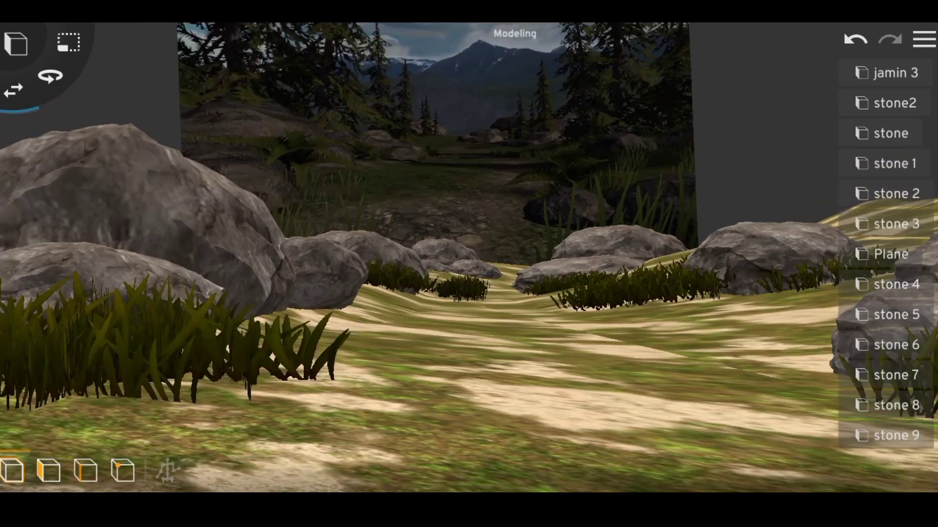
Import the pine tree model from the library and focus the view on it.
{"action": "scroll", "scroll_direction": "down", "scroll_amount": 3}
{"action": "left_click_drag", "start_coordinate": [468, 195], "coordinate": [468, 342]}
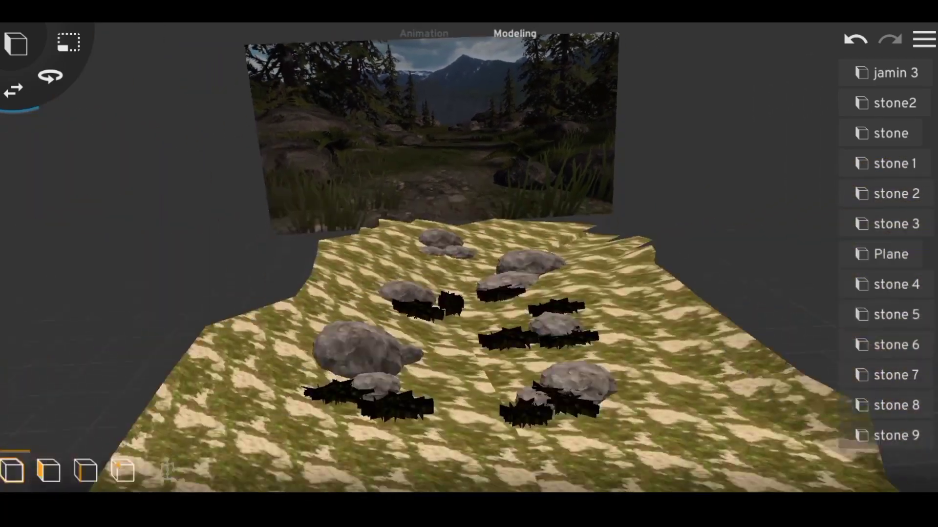
{"action": "scroll", "scroll_direction": "up", "scroll_amount": 3}
{"action": "left_click", "coordinate": [15, 43]}
{"action": "scroll", "scroll_direction": "down", "scroll_amount": 3}
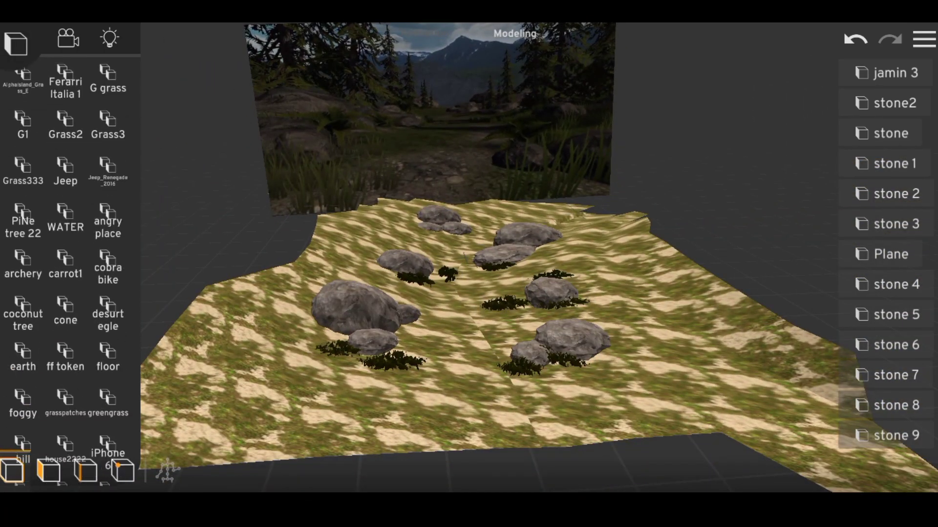
{"action": "scroll", "scroll_direction": "down", "scroll_amount": 3}
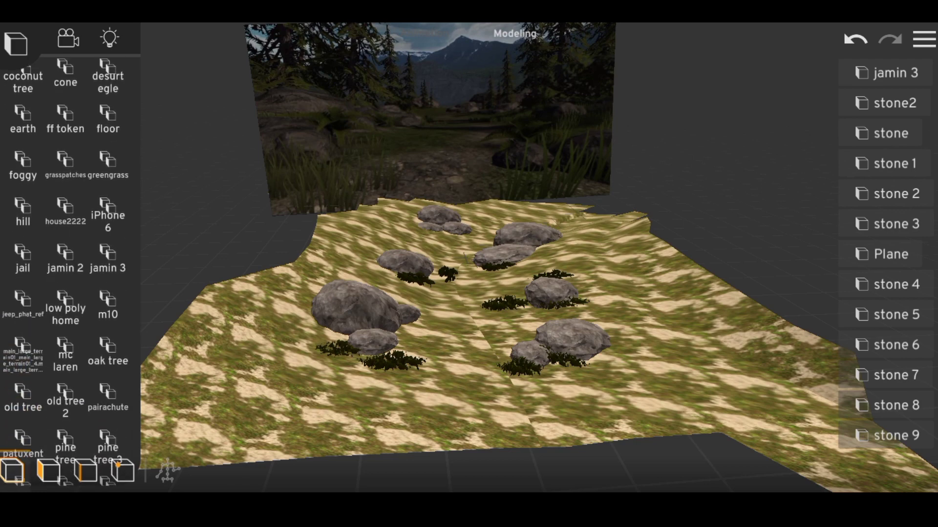
{"action": "left_click", "coordinate": [65, 342]}
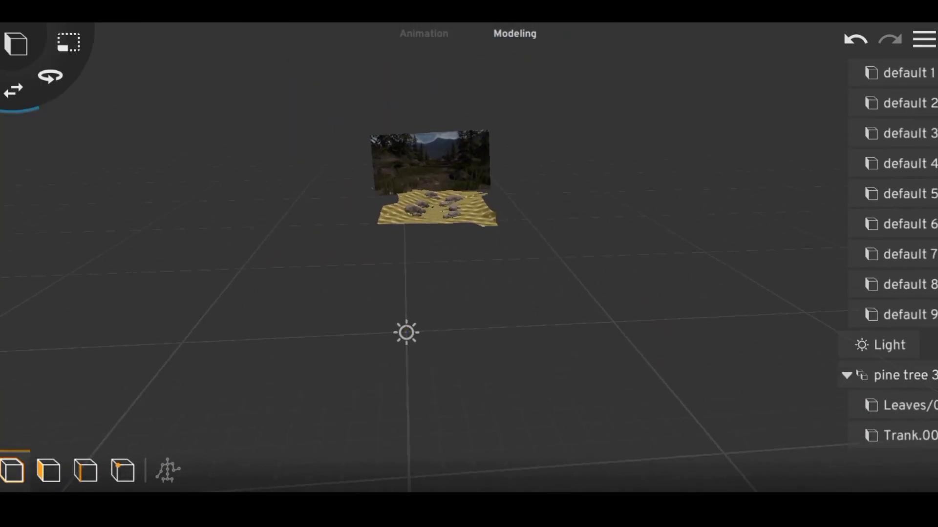
{"action": "left_click", "coordinate": [843, 427]}
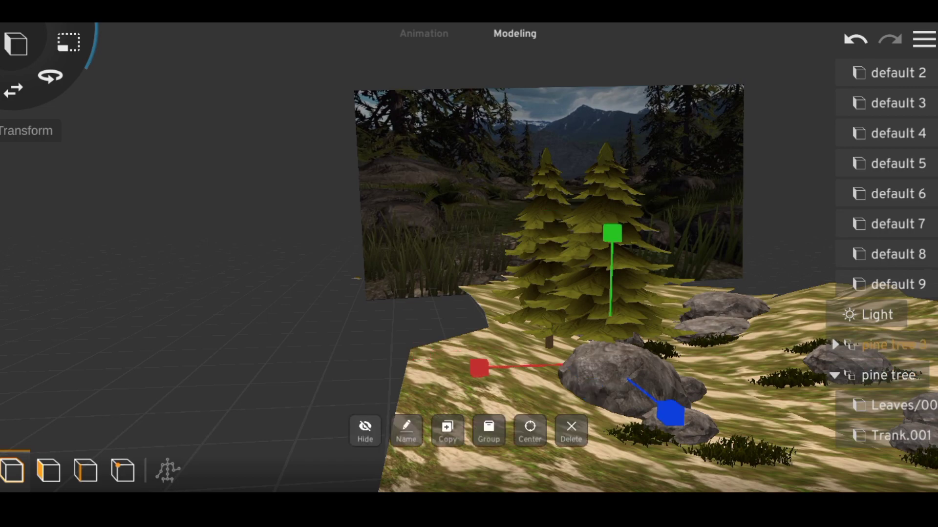
Resize and reposition the pine tree among the rocks.
{"action": "left_click_drag", "start_coordinate": [469, 293], "coordinate": [381, 351]}
{"action": "left_click", "coordinate": [68, 42]}
{"action": "left_click_drag", "start_coordinate": [469, 244], "coordinate": [469, 342]}
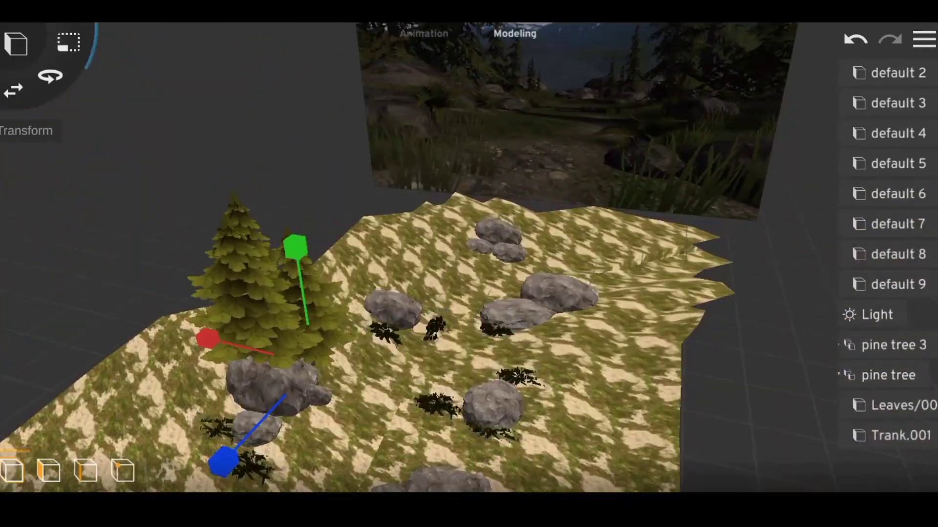
{"action": "left_click", "coordinate": [13, 90]}
{"action": "left_click_drag", "start_coordinate": [440, 293], "coordinate": [508, 337]}
{"action": "left_click_drag", "start_coordinate": [469, 294], "coordinate": [449, 332]}
{"action": "left_click_drag", "start_coordinate": [469, 244], "coordinate": [439, 185]}
{"action": "left_click_drag", "start_coordinate": [469, 293], "coordinate": [439, 196]}
{"action": "left_click_drag", "start_coordinate": [469, 245], "coordinate": [440, 273]}
Select pine trees 2 and 4 from low views, then open the main project menu.
{"action": "left_click", "coordinate": [434, 195]}
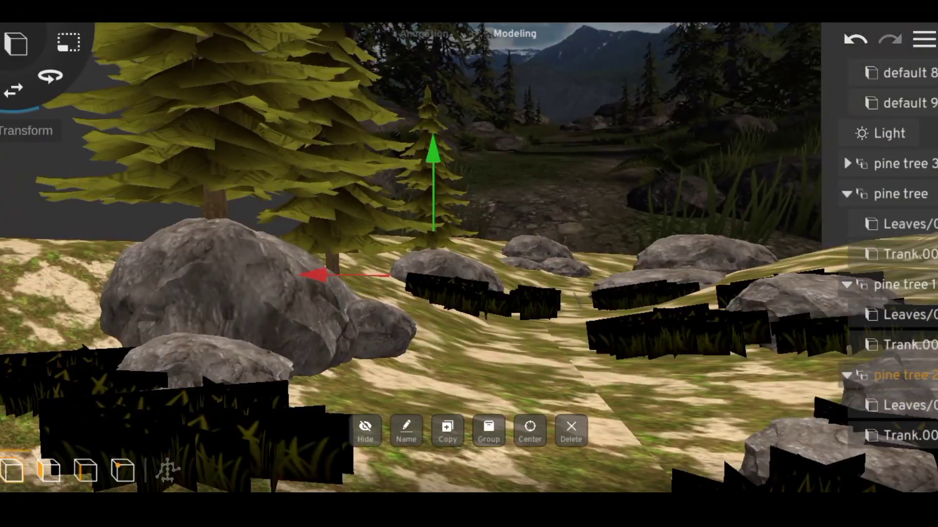
{"action": "left_click_drag", "start_coordinate": [469, 245], "coordinate": [429, 312]}
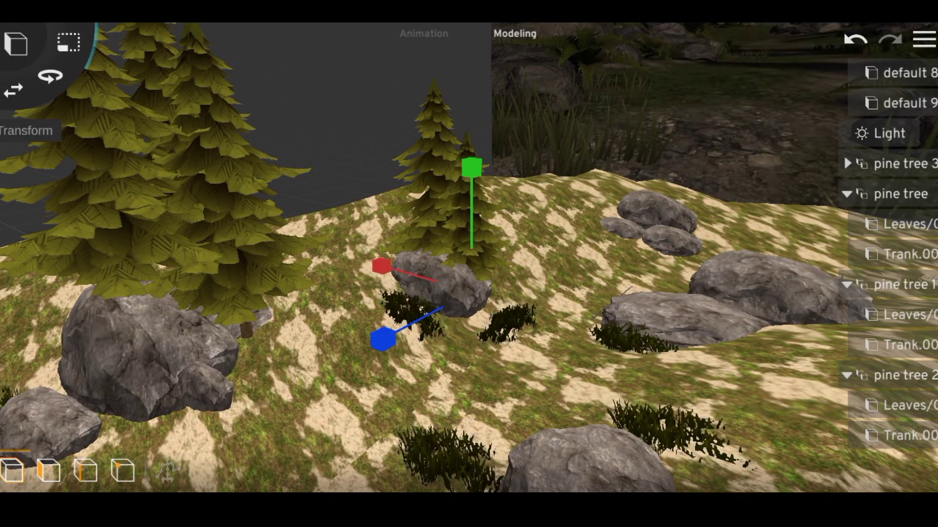
{"action": "left_click_drag", "start_coordinate": [469, 318], "coordinate": [538, 244]}
{"action": "scroll", "scroll_direction": "down", "scroll_amount": 3}
{"action": "left_click", "coordinate": [900, 285]}
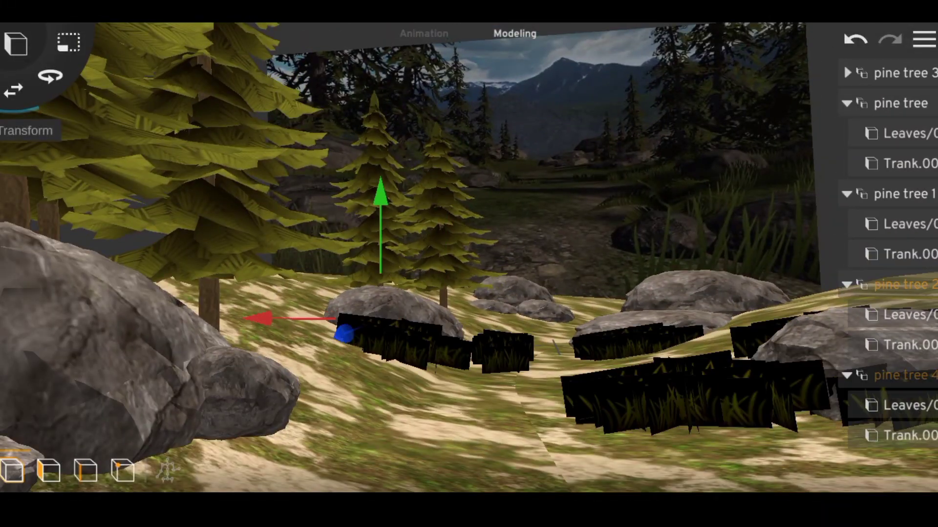
{"action": "left_click_drag", "start_coordinate": [440, 244], "coordinate": [489, 220]}
{"action": "scroll", "scroll_direction": "down", "scroll_amount": 3}
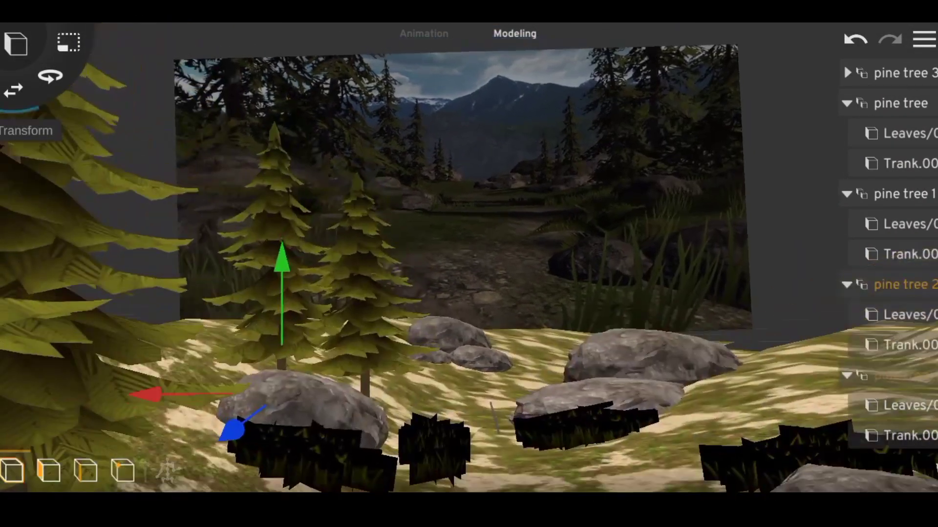
{"action": "left_click_drag", "start_coordinate": [439, 244], "coordinate": [439, 185]}
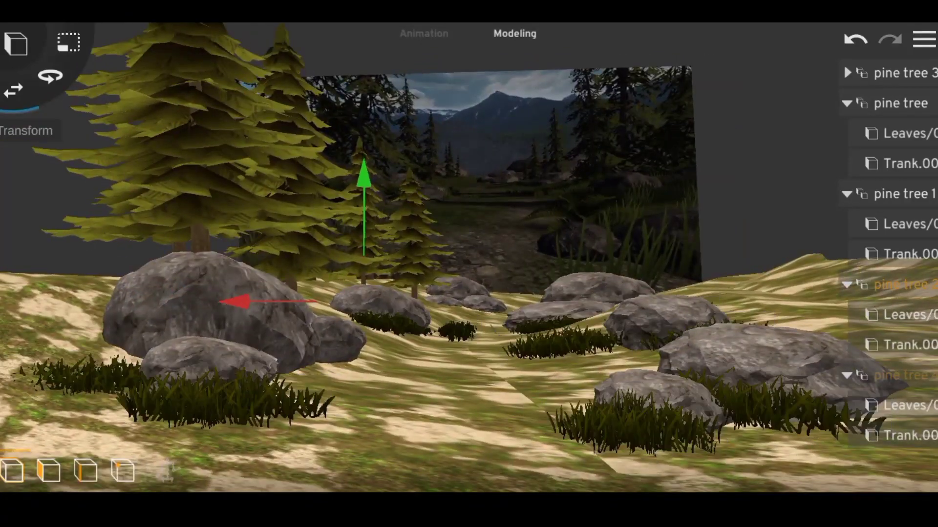
{"action": "left_click", "coordinate": [923, 39]}
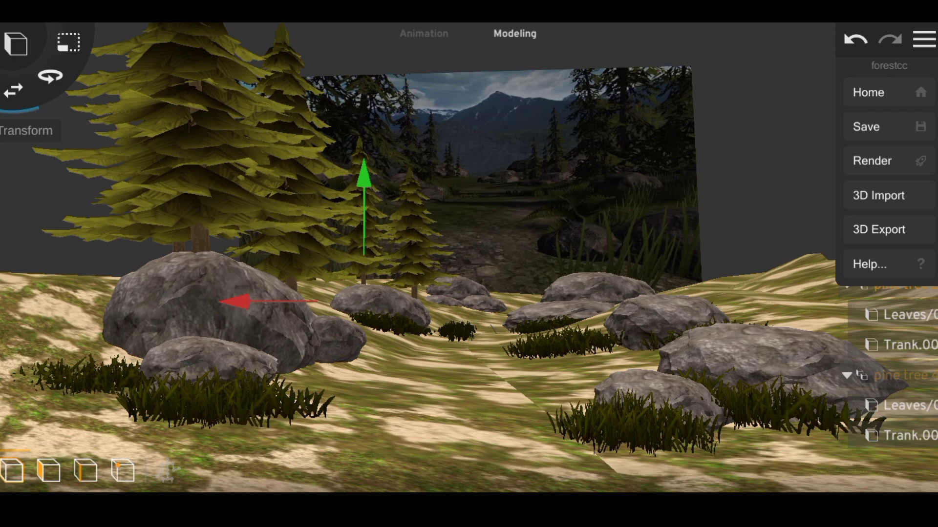
Move the pine tree to the right side of the terrain and duplicate it.
{"action": "scroll", "scroll_direction": "down", "scroll_amount": 3}
{"action": "scroll", "scroll_direction": "up", "scroll_amount": 3}
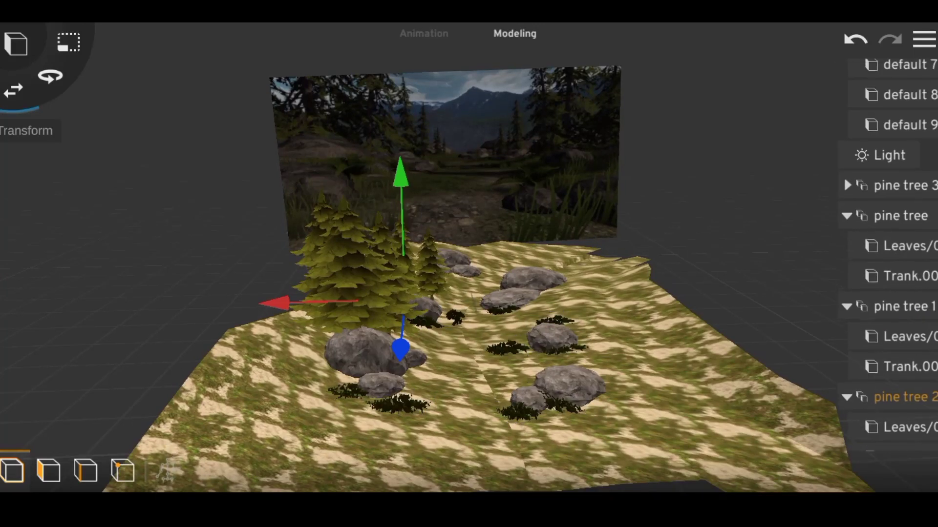
{"action": "scroll", "scroll_direction": "up", "scroll_amount": 3}
{"action": "scroll", "scroll_direction": "down", "scroll_amount": 3}
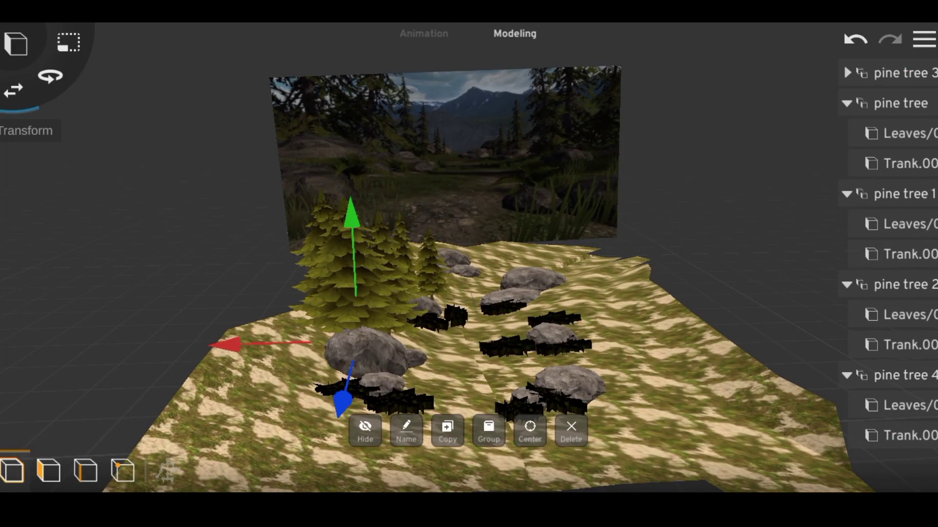
{"action": "left_click_drag", "start_coordinate": [230, 345], "coordinate": [447, 327]}
{"action": "left_click_drag", "start_coordinate": [684, 244], "coordinate": [635, 195]}
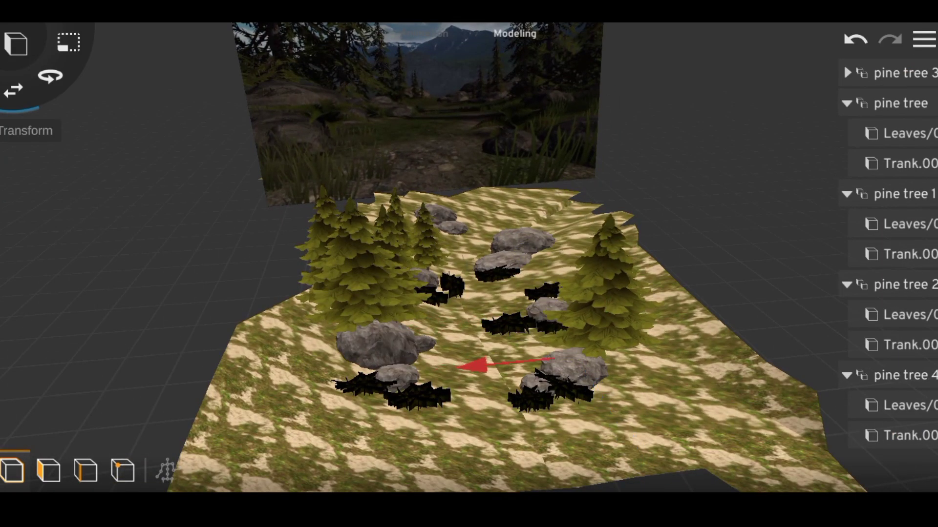
{"action": "left_click_drag", "start_coordinate": [684, 146], "coordinate": [683, 205]}
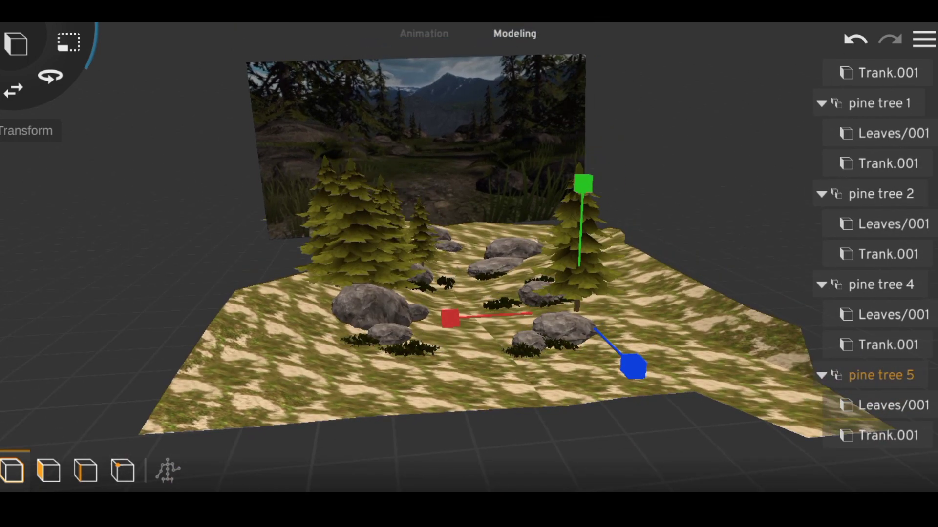
{"action": "left_click", "coordinate": [447, 430]}
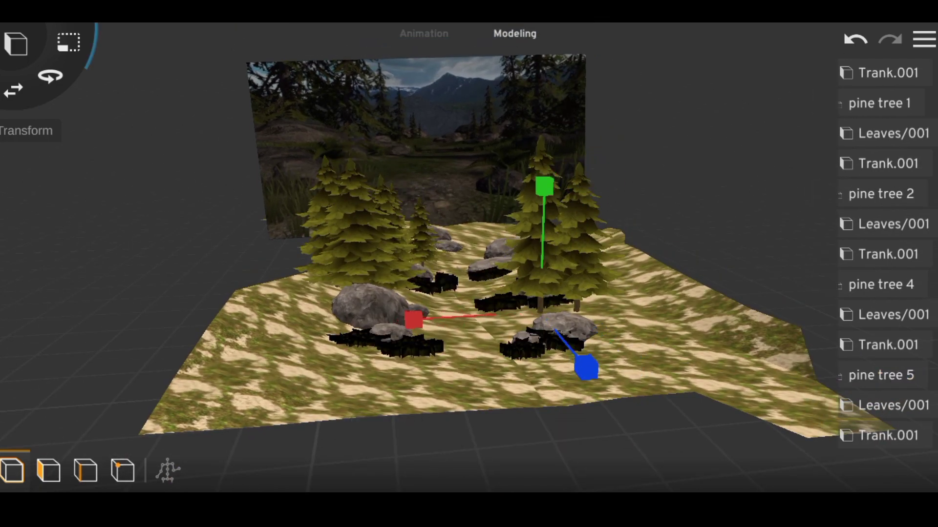
Move the left pine tree further left and back.
{"action": "left_click", "coordinate": [533, 273]}
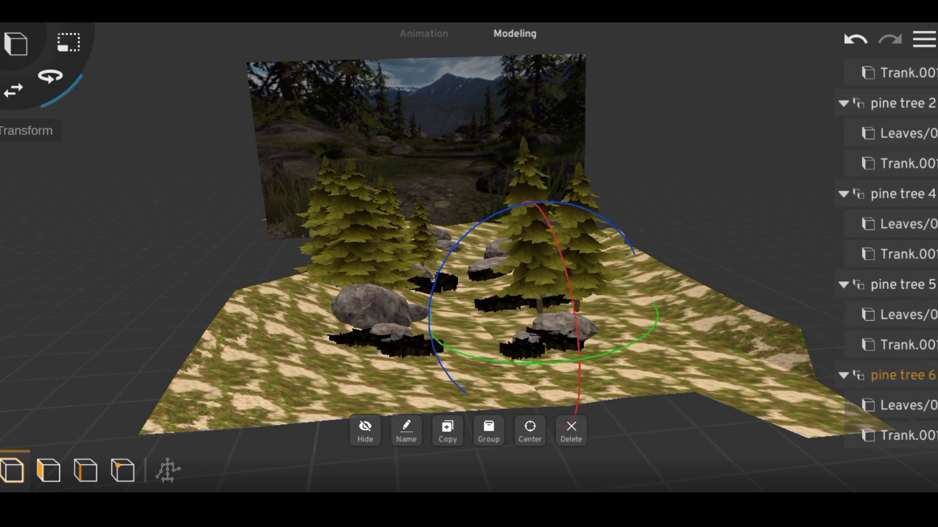
{"action": "left_click_drag", "start_coordinate": [147, 244], "coordinate": [220, 220]}
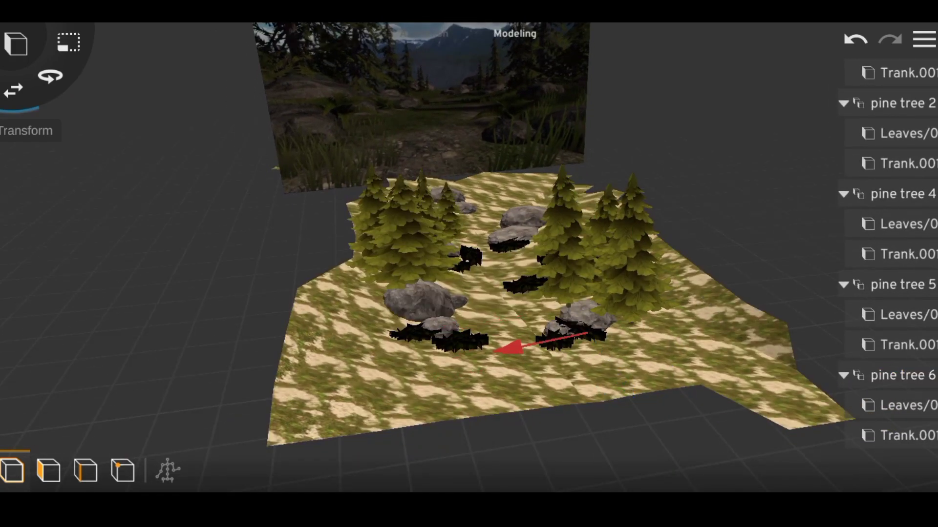
{"action": "left_click_drag", "start_coordinate": [469, 293], "coordinate": [469, 219]}
{"action": "scroll", "scroll_direction": "up", "scroll_amount": 3}
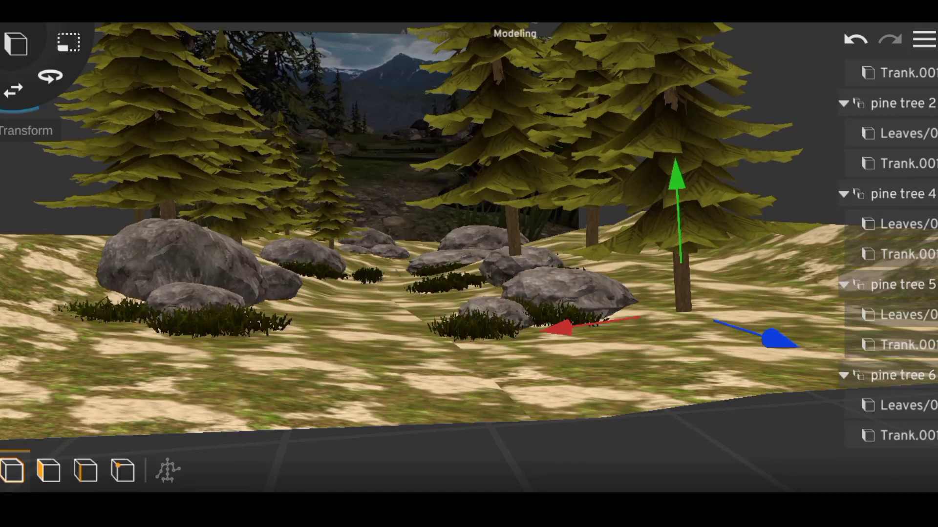
{"action": "left_click", "coordinate": [513, 235]}
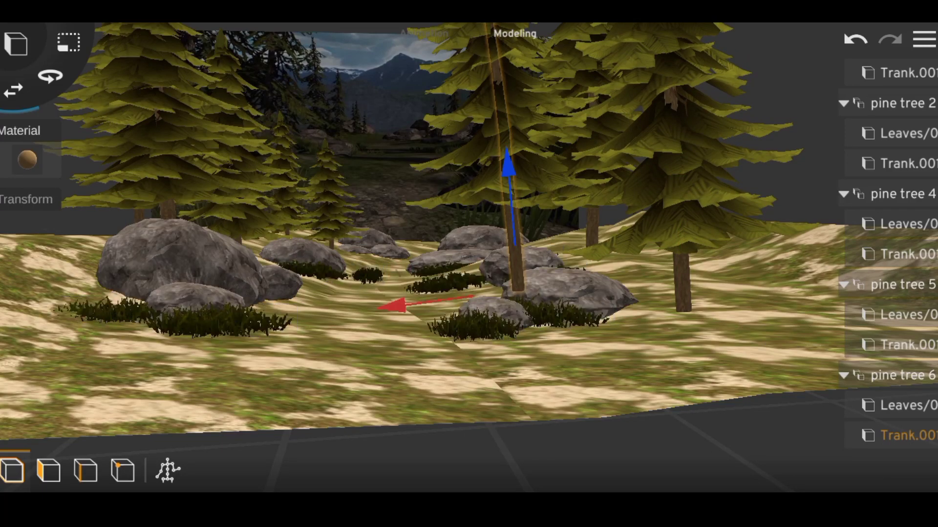
{"action": "left_click", "coordinate": [899, 194]}
{"action": "left_click_drag", "start_coordinate": [440, 293], "coordinate": [391, 293]}
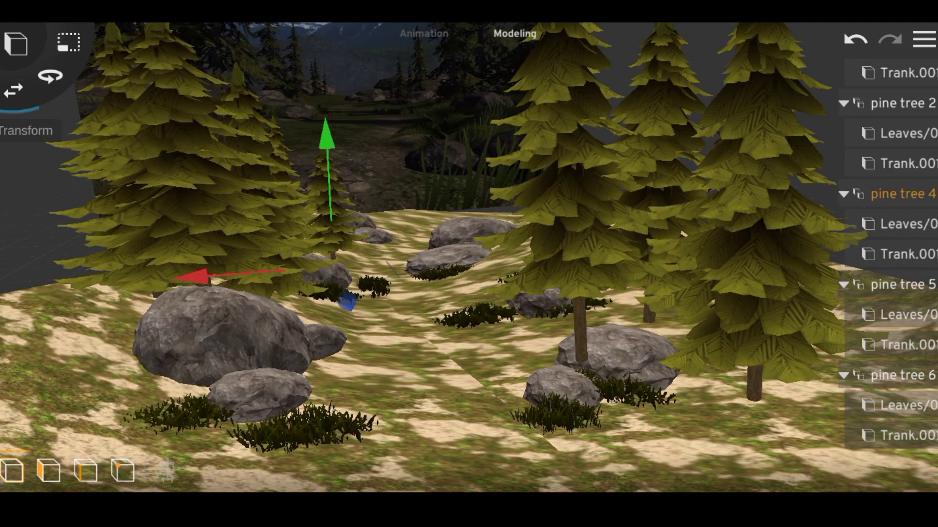
{"action": "left_click_drag", "start_coordinate": [744, 372], "coordinate": [713, 381]}
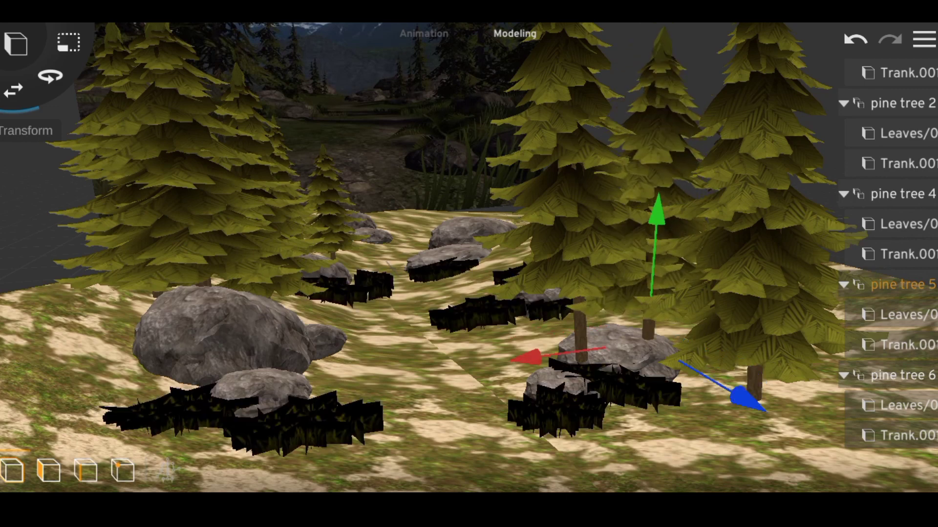
{"action": "left_click_drag", "start_coordinate": [439, 293], "coordinate": [342, 259]}
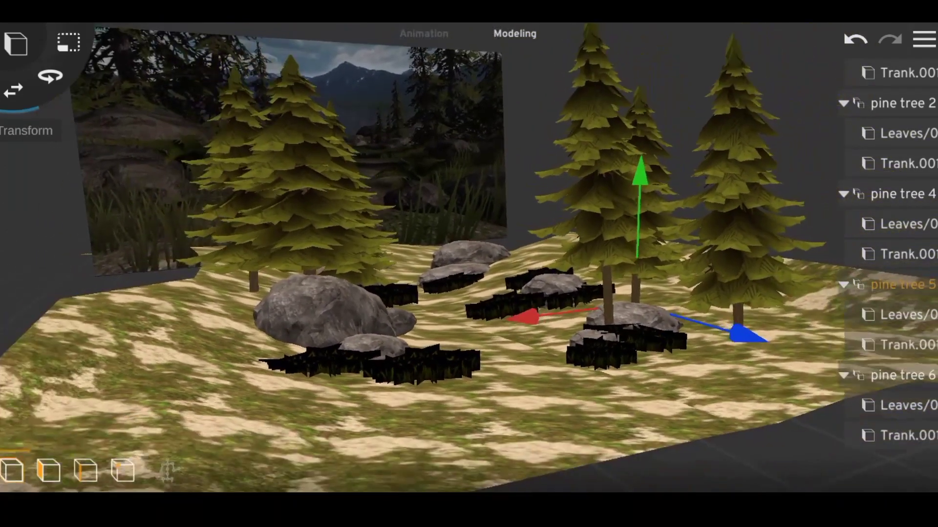
Rotate and tilt the centre-right pine tree and slide it further right.
{"action": "left_click", "coordinate": [899, 375]}
{"action": "left_click", "coordinate": [899, 194]}
{"action": "left_click", "coordinate": [898, 375]}
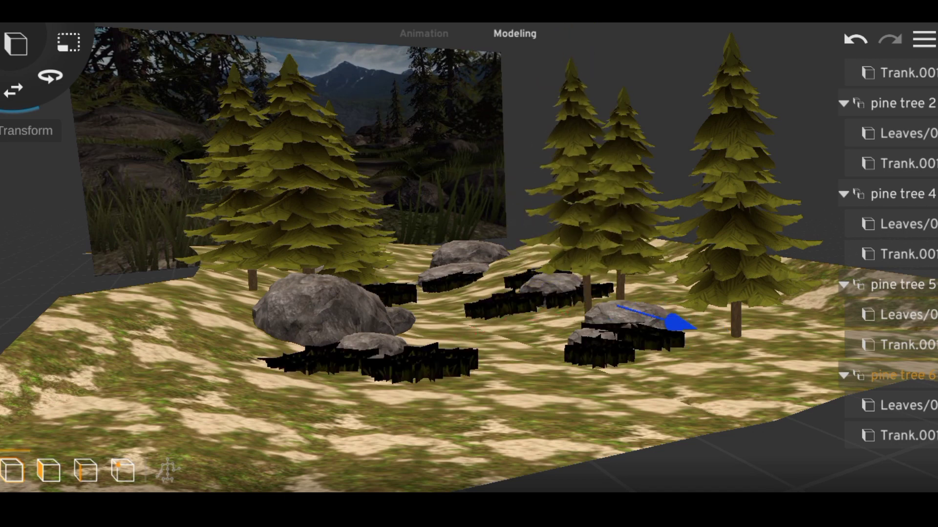
{"action": "left_click_drag", "start_coordinate": [439, 293], "coordinate": [390, 244]}
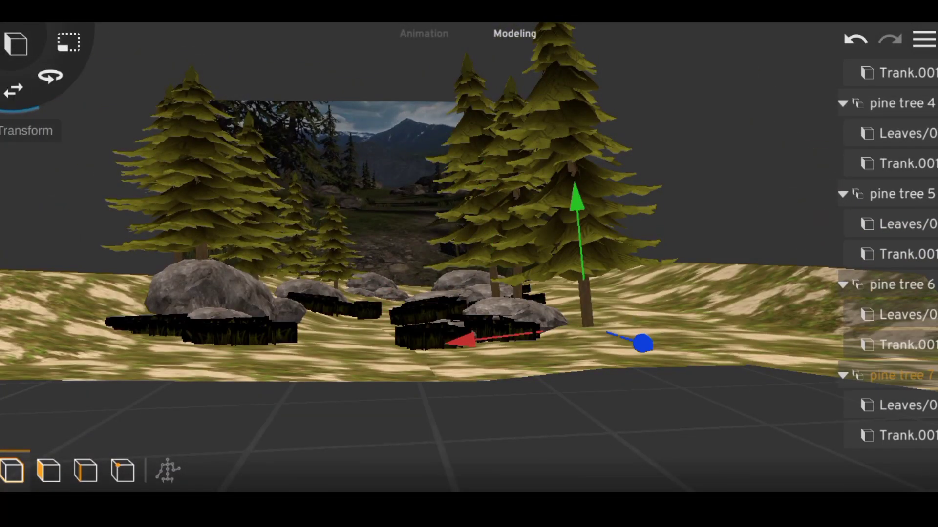
{"action": "left_click_drag", "start_coordinate": [439, 293], "coordinate": [430, 220]}
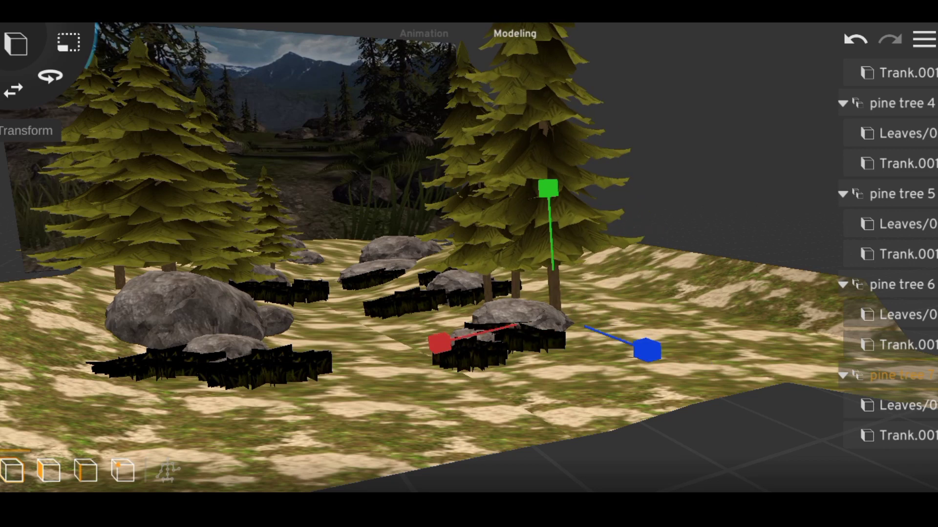
{"action": "left_click_drag", "start_coordinate": [440, 244], "coordinate": [454, 259]}
{"action": "left_click", "coordinate": [50, 75]}
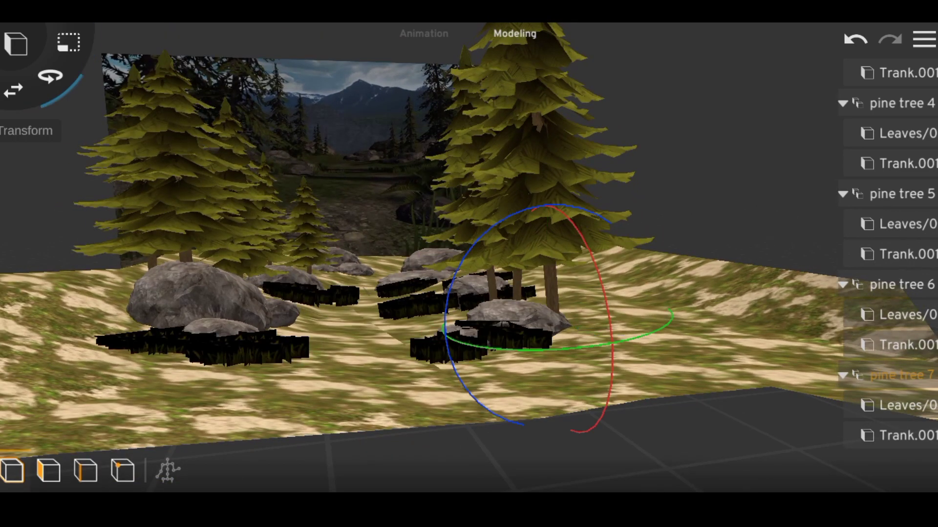
{"action": "left_click_drag", "start_coordinate": [446, 342], "coordinate": [488, 401]}
{"action": "left_click_drag", "start_coordinate": [429, 319], "coordinate": [447, 319]}
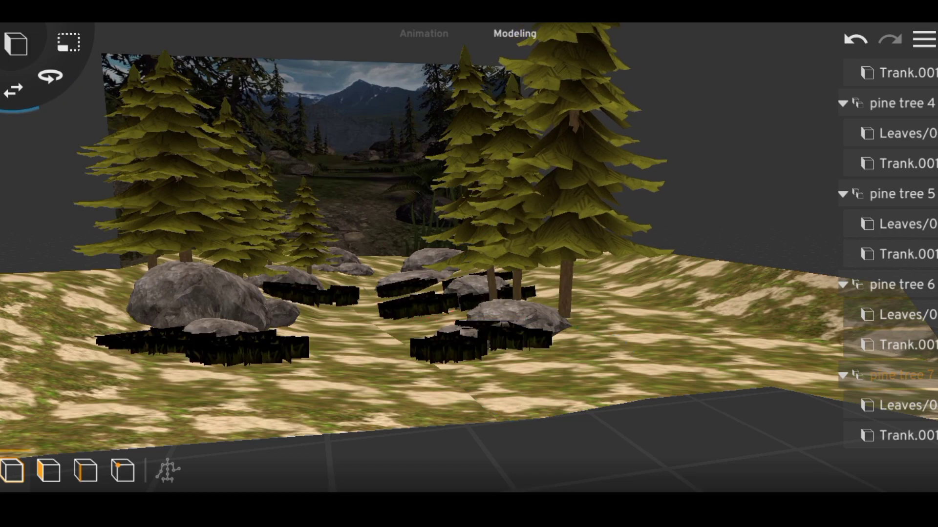
Move pine tree 4 between the big rocks.
{"action": "scroll", "scroll_direction": "up", "scroll_amount": 3}
{"action": "scroll", "scroll_direction": "up", "scroll_amount": 3}
{"action": "scroll", "scroll_direction": "up", "scroll_amount": 3}
{"action": "scroll", "scroll_direction": "up", "scroll_amount": 3}
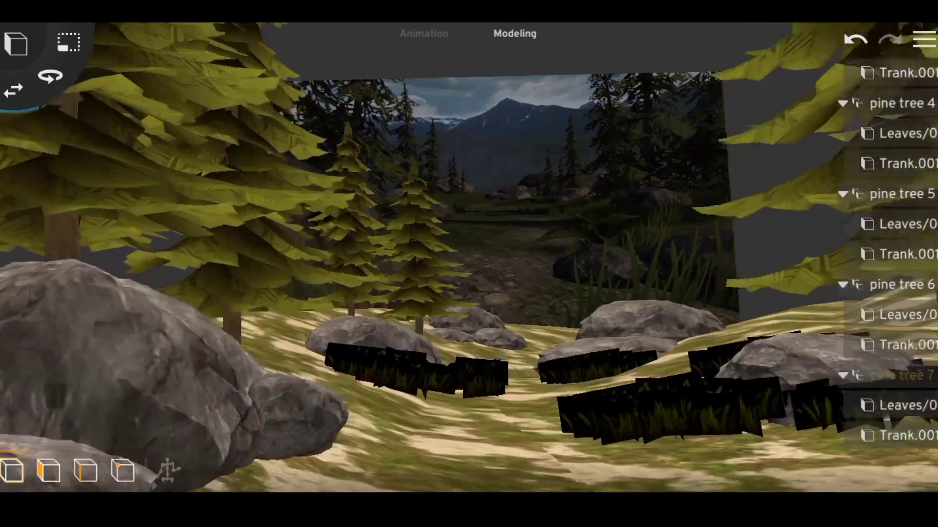
{"action": "scroll", "scroll_direction": "down", "scroll_amount": 3}
{"action": "scroll", "scroll_direction": "down", "scroll_amount": 3}
{"action": "scroll", "scroll_direction": "down", "scroll_amount": 3}
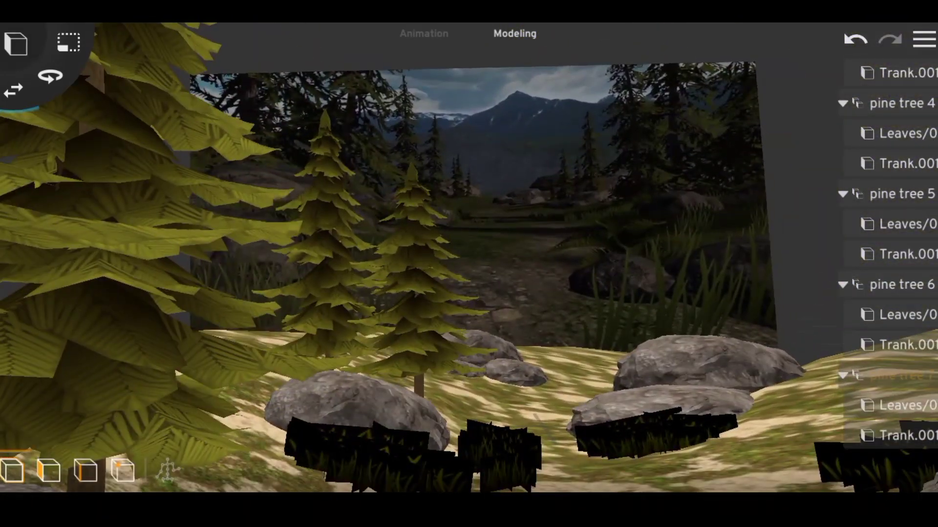
{"action": "scroll", "scroll_direction": "down", "scroll_amount": 3}
{"action": "left_click_drag", "start_coordinate": [469, 195], "coordinate": [469, 342]}
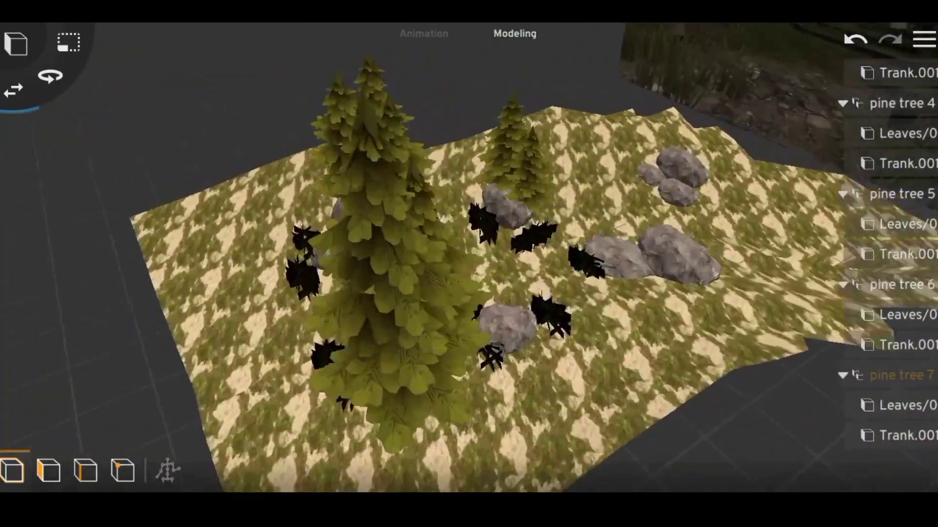
{"action": "left_click", "coordinate": [513, 146]}
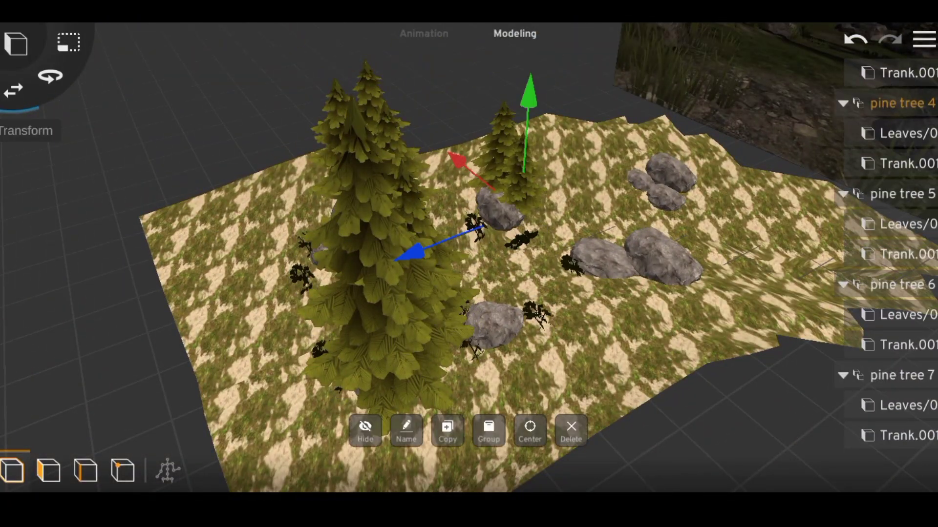
{"action": "left_click_drag", "start_coordinate": [518, 186], "coordinate": [620, 249]}
Duplicate the pine tree and shift the copy left and slightly back.
{"action": "scroll", "scroll_direction": "up", "scroll_amount": 3}
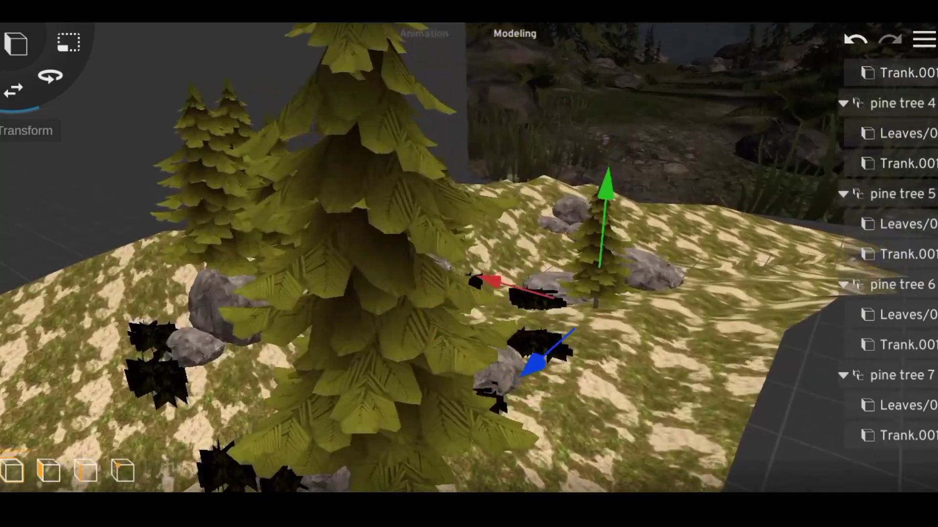
{"action": "scroll", "scroll_direction": "down", "scroll_amount": 3}
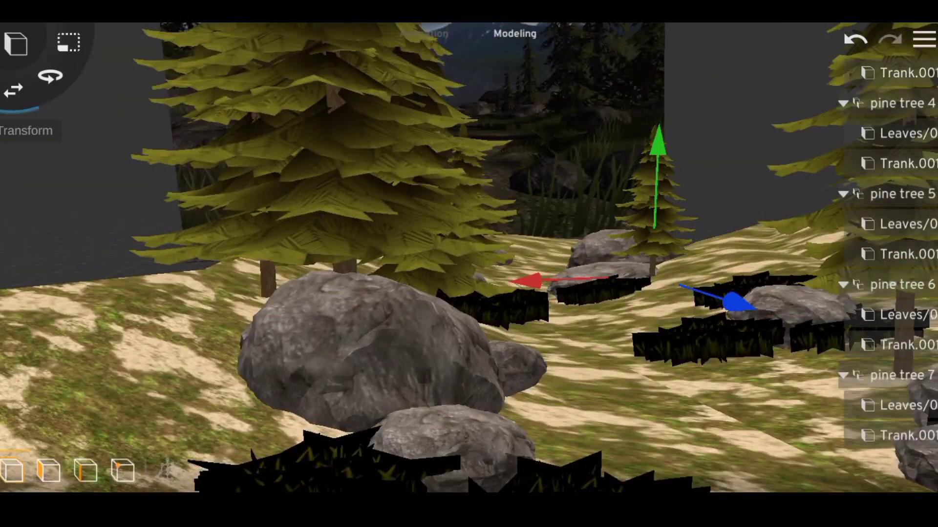
{"action": "scroll", "scroll_direction": "up", "scroll_amount": 3}
{"action": "scroll", "scroll_direction": "up", "scroll_amount": 3}
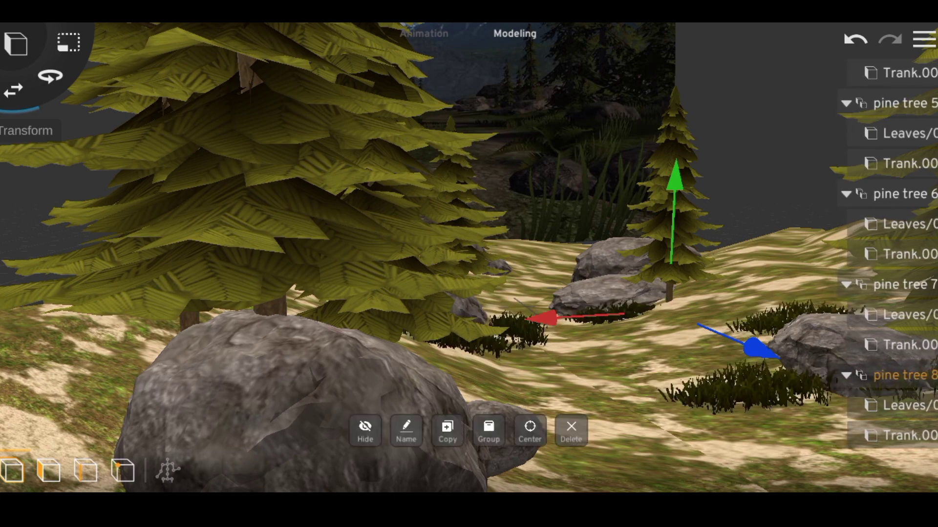
{"action": "left_click", "coordinate": [446, 430]}
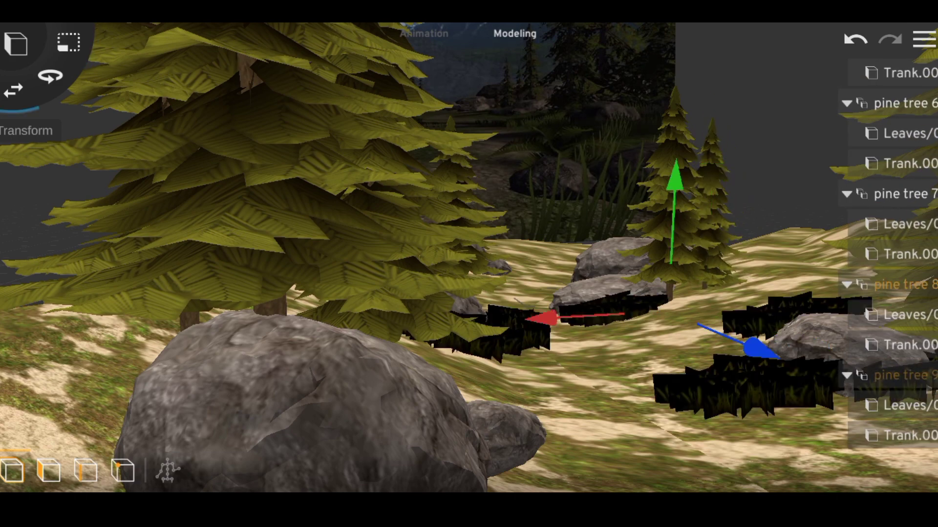
{"action": "left_click_drag", "start_coordinate": [576, 316], "coordinate": [537, 319]}
{"action": "left_click_drag", "start_coordinate": [723, 342], "coordinate": [708, 337]}
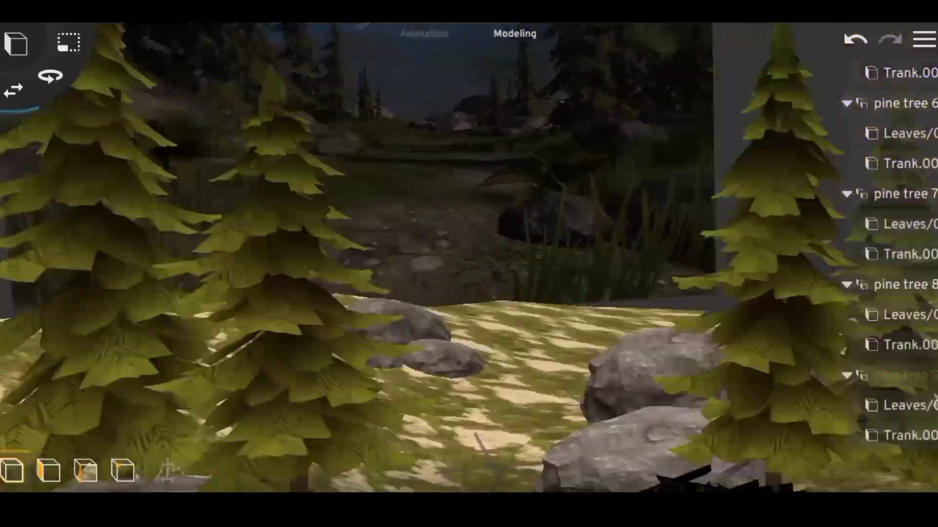
Save the project, then undo the last change.
{"action": "left_click", "coordinate": [923, 39]}
{"action": "left_click", "coordinate": [874, 127]}
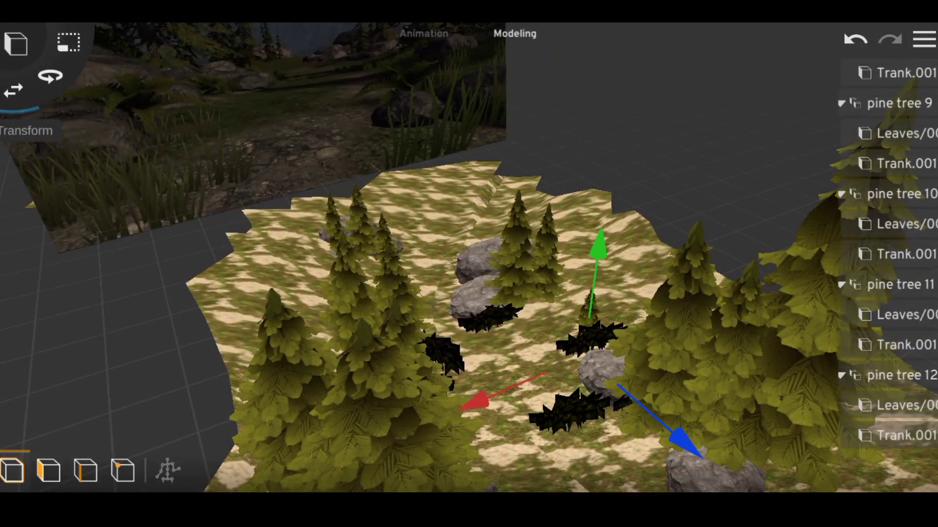
{"action": "key", "text": "ctrl+z"}
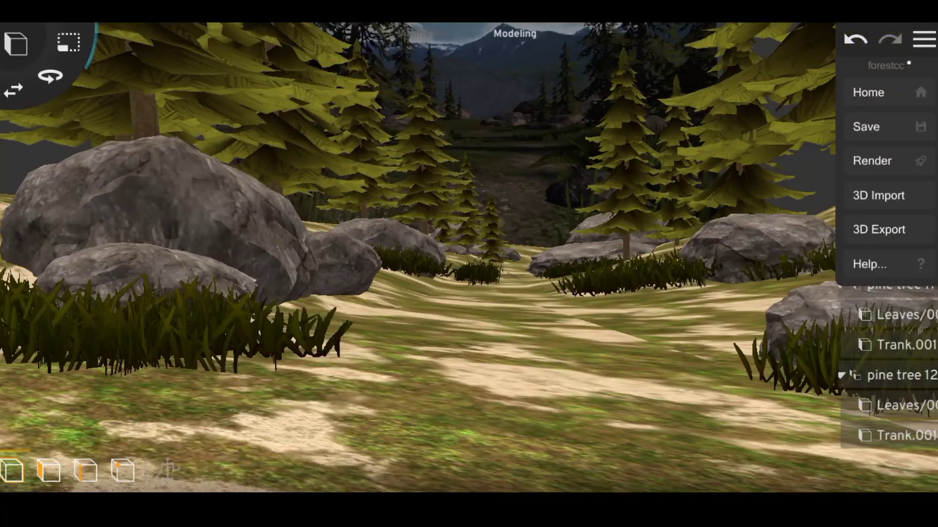
{"action": "scroll", "scroll_direction": "up", "scroll_amount": 3}
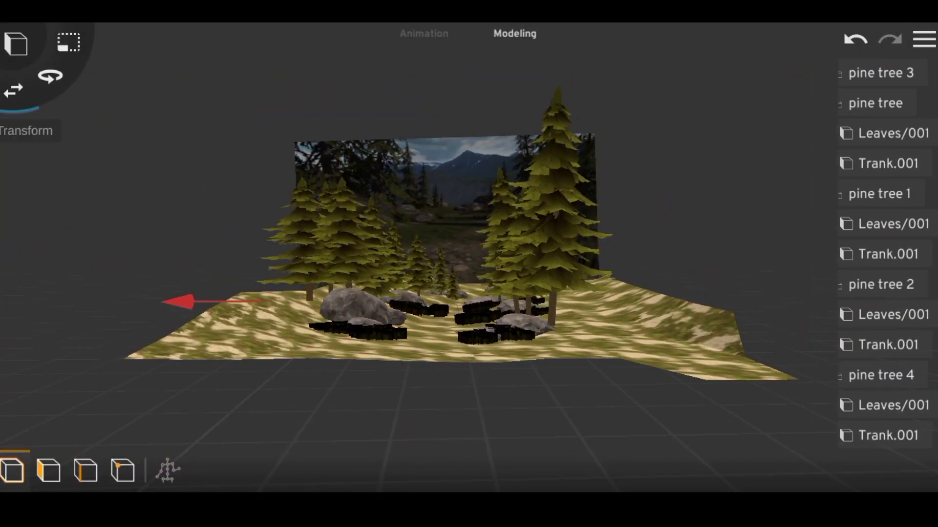
{"action": "left_click_drag", "start_coordinate": [184, 279], "coordinate": [205, 290]}
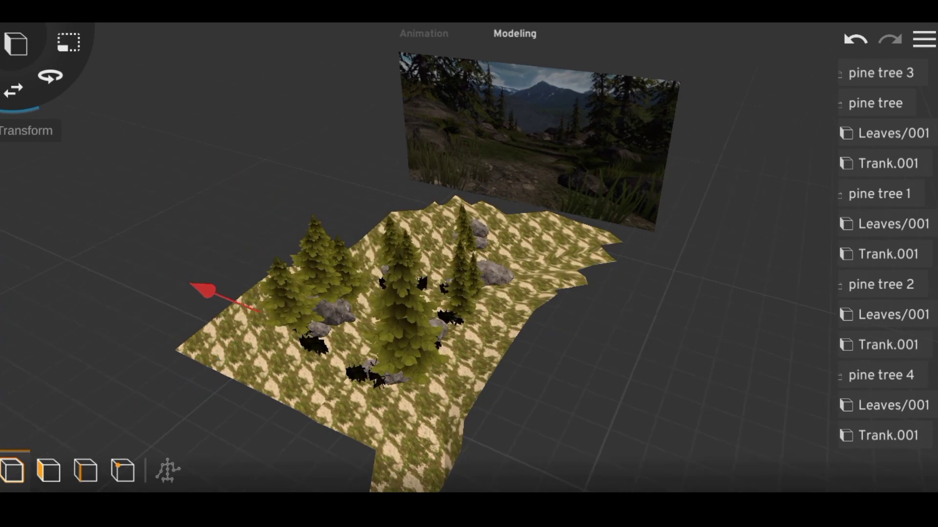
{"action": "left_click_drag", "start_coordinate": [440, 293], "coordinate": [489, 274]}
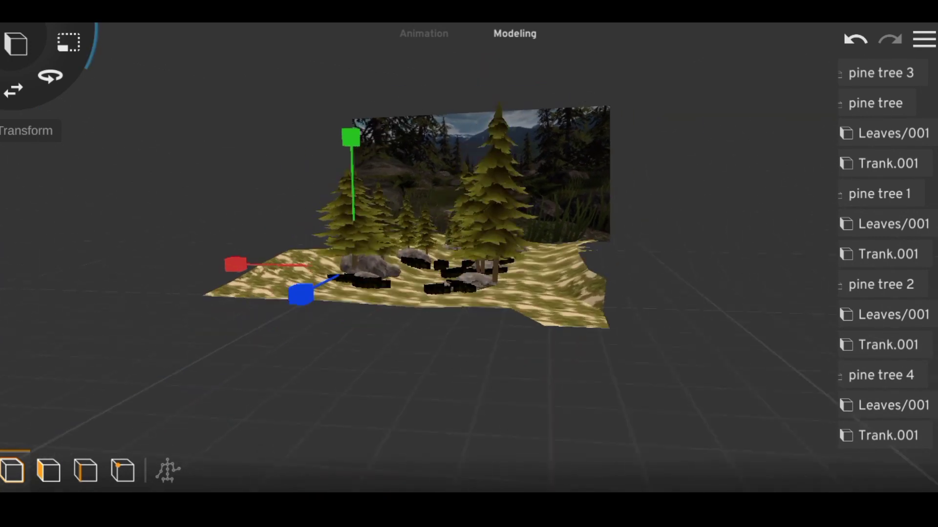
{"action": "left_click_drag", "start_coordinate": [440, 293], "coordinate": [489, 293]}
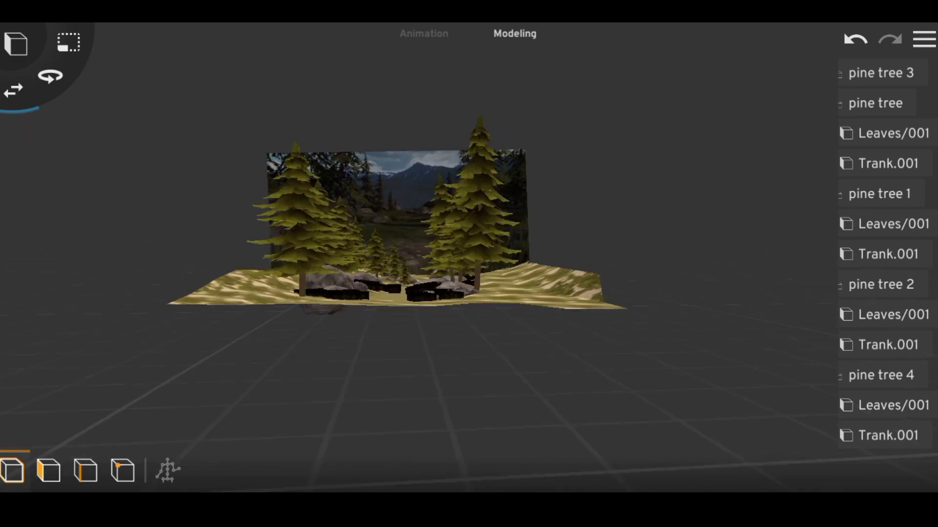
{"action": "scroll", "scroll_direction": "up", "scroll_amount": 3}
{"action": "scroll", "scroll_direction": "up", "scroll_amount": 3}
{"action": "left_click", "coordinate": [923, 39]}
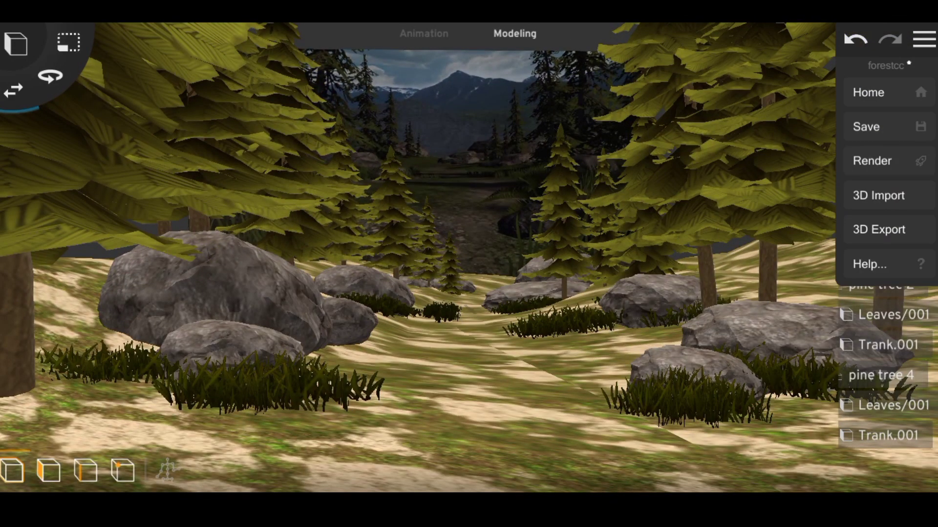
{"action": "scroll", "scroll_direction": "up", "scroll_amount": 3}
{"action": "scroll", "scroll_direction": "up", "scroll_amount": 3}
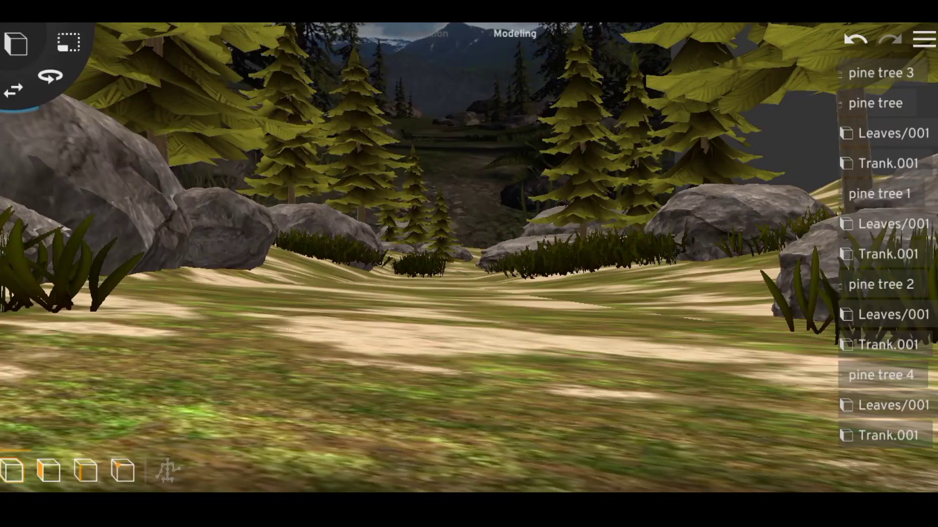
{"action": "scroll", "scroll_direction": "down", "scroll_amount": 3}
{"action": "left_click_drag", "start_coordinate": [469, 196], "coordinate": [469, 293]}
{"action": "scroll", "scroll_direction": "down", "scroll_amount": 3}
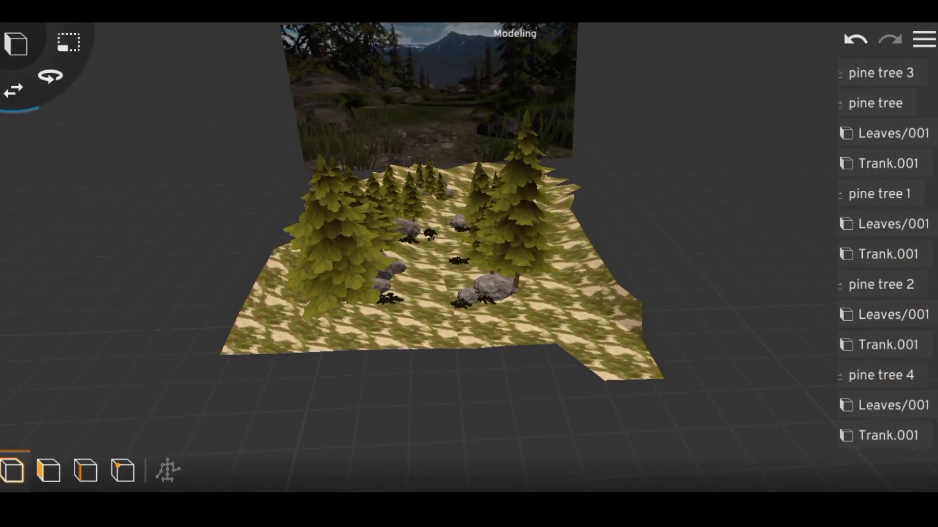
{"action": "left_click", "coordinate": [16, 43]}
{"action": "scroll", "scroll_direction": "down", "scroll_amount": 3}
{"action": "scroll", "scroll_direction": "down", "scroll_amount": 3}
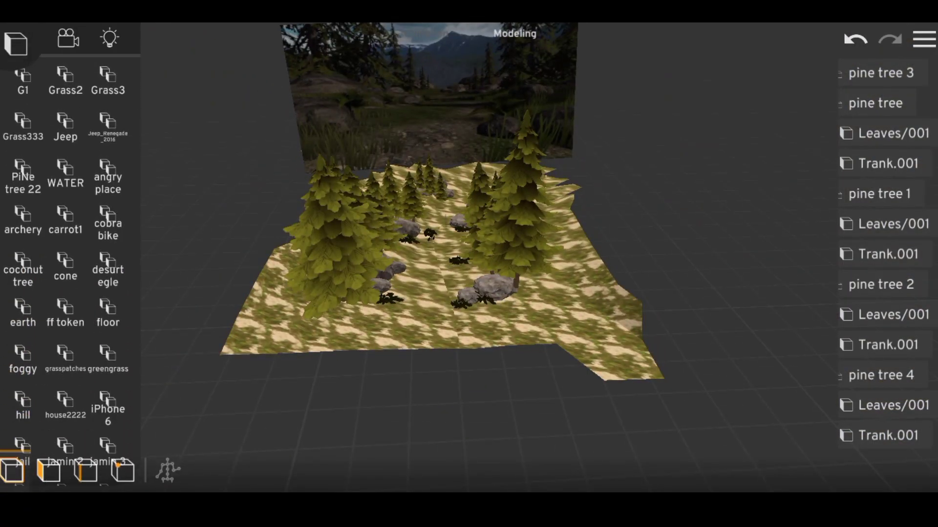
{"action": "left_click", "coordinate": [16, 43]}
{"action": "scroll", "scroll_direction": "down", "scroll_amount": 3}
{"action": "scroll", "scroll_direction": "down", "scroll_amount": 3}
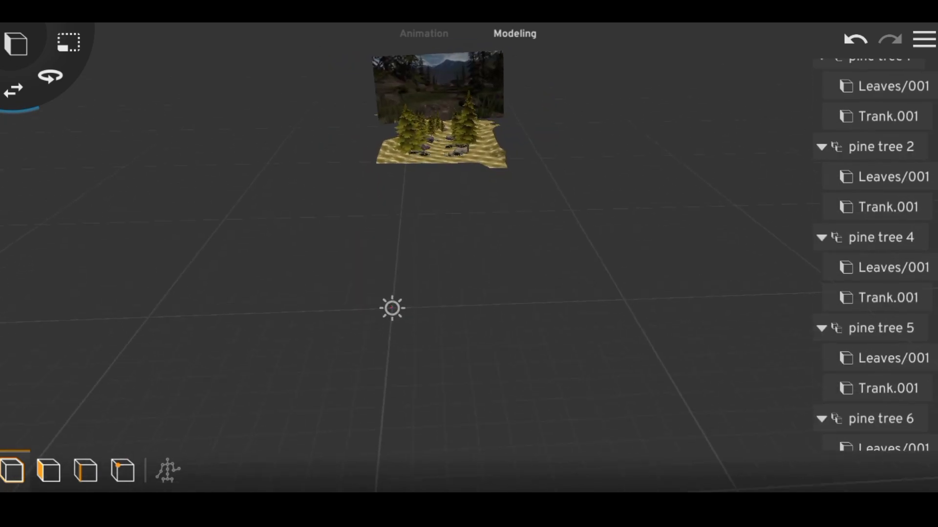
{"action": "scroll", "scroll_direction": "down", "scroll_amount": 3}
{"action": "scroll", "scroll_direction": "down", "scroll_amount": 3}
{"action": "left_click", "coordinate": [879, 343]}
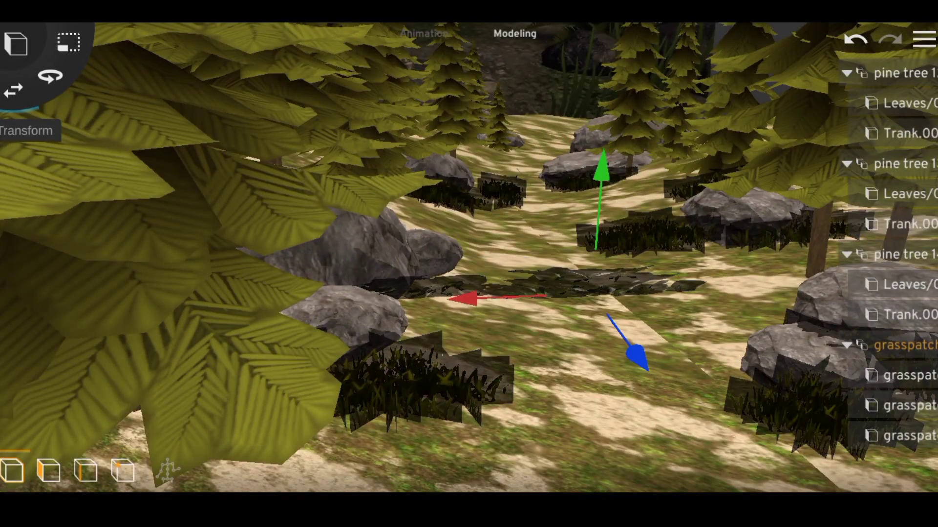
Lower the grass patch material's shininess from 0.1 to 0.
{"action": "left_click", "coordinate": [68, 43]}
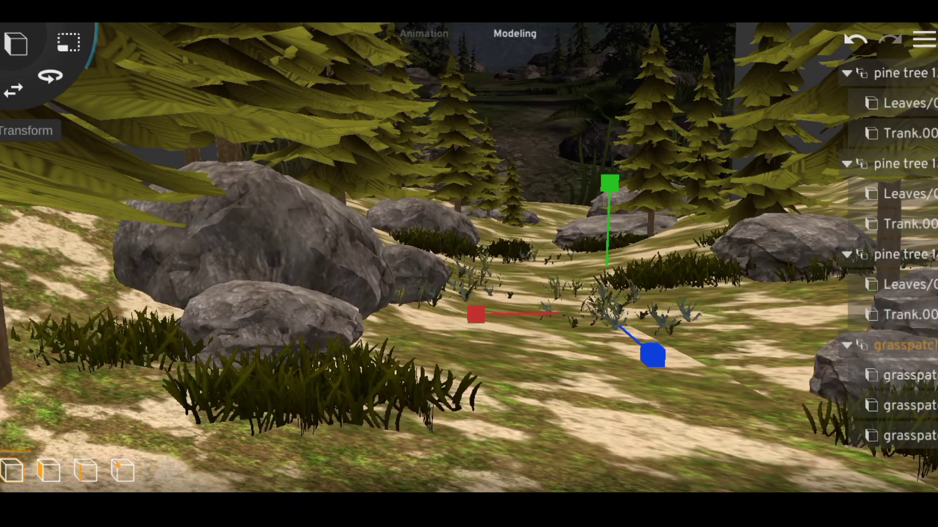
{"action": "left_click", "coordinate": [13, 90]}
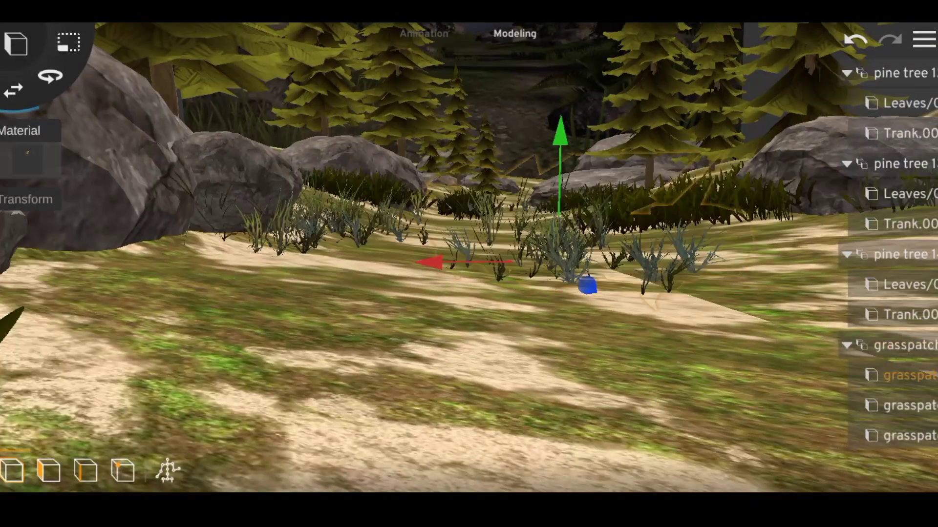
{"action": "left_click", "coordinate": [27, 157]}
{"action": "left_click", "coordinate": [20, 300]}
{"action": "left_click_drag", "start_coordinate": [98, 473], "coordinate": [27, 472]}
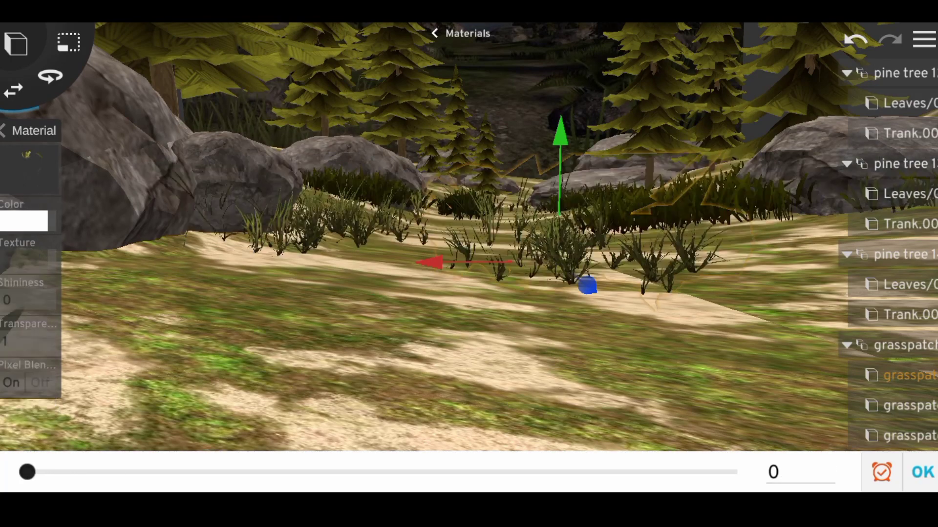
{"action": "left_click", "coordinate": [922, 472]}
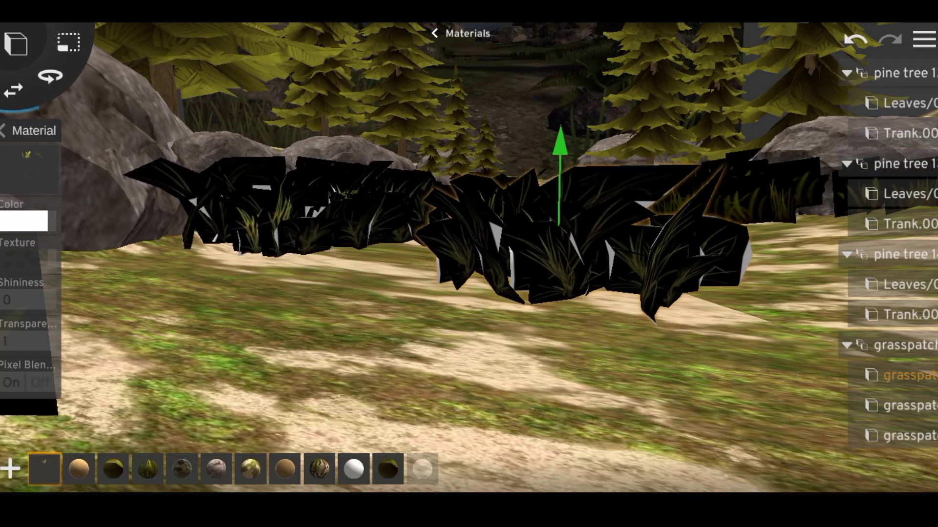
Select the grasspatches group, toggle scale and move tools, and show its actions.
{"action": "left_click", "coordinate": [903, 345]}
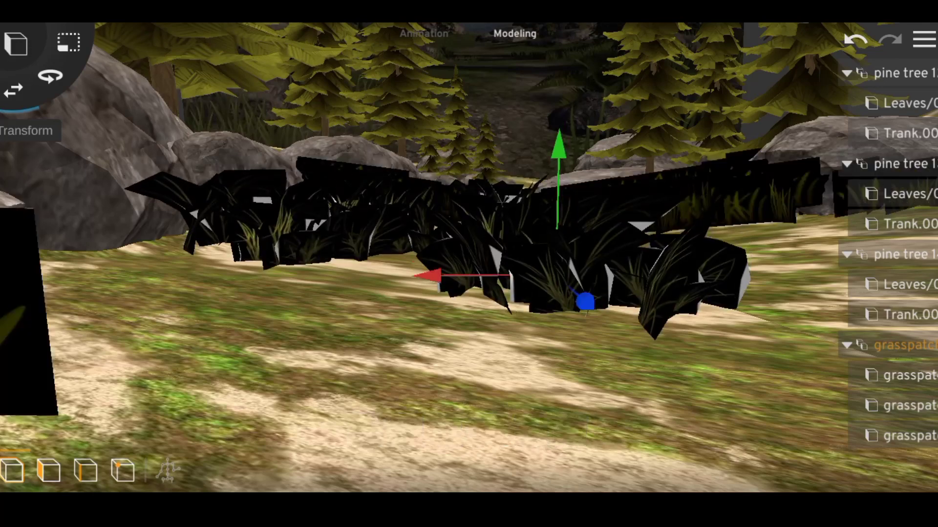
{"action": "left_click", "coordinate": [69, 42]}
{"action": "left_click", "coordinate": [13, 89]}
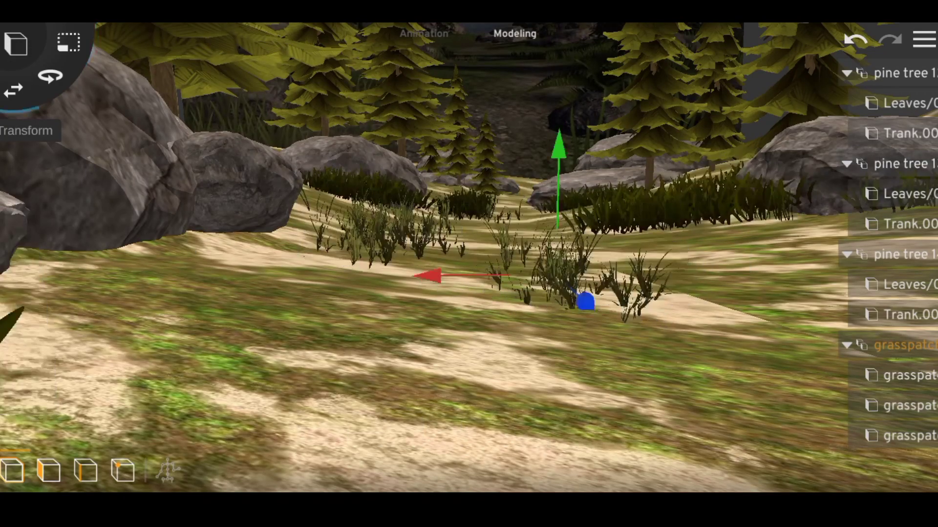
{"action": "left_click", "coordinate": [894, 345]}
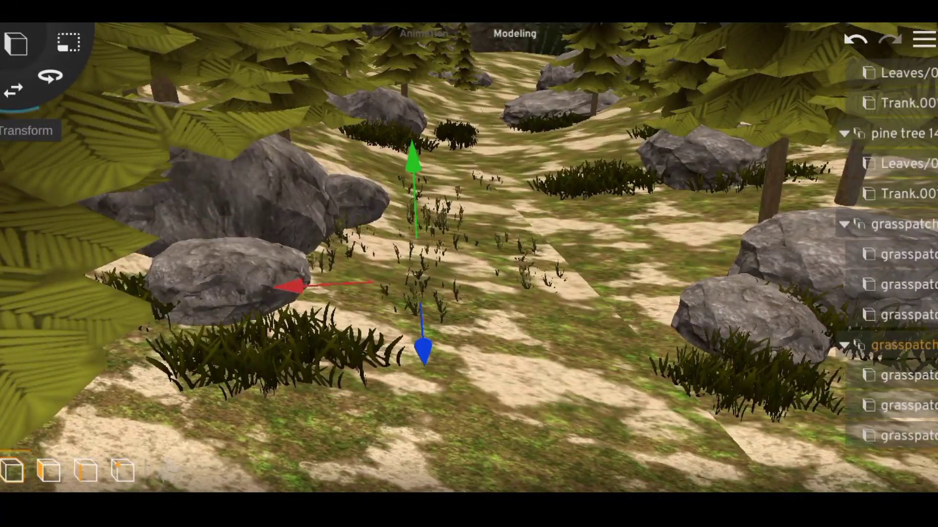
Select another grasspatches group, then scale and move it into place among the rocks.
{"action": "left_click", "coordinate": [899, 345]}
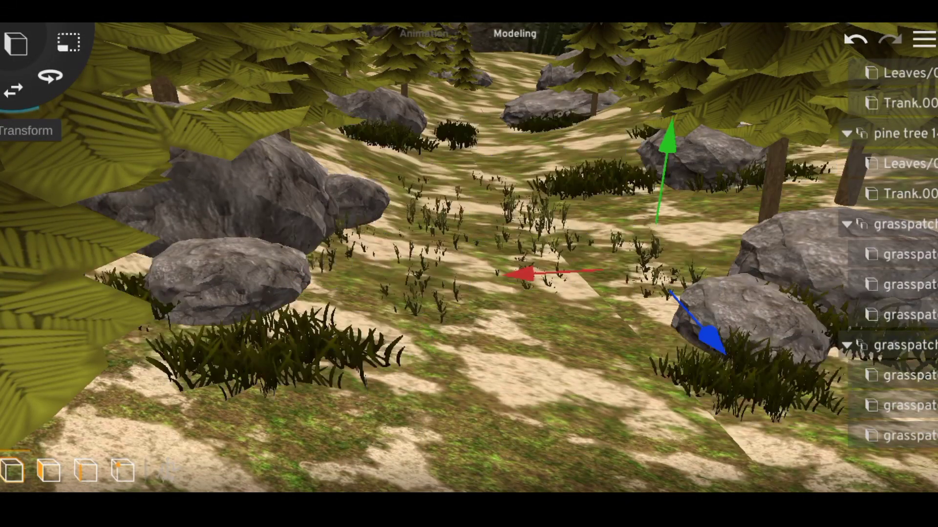
{"action": "left_click", "coordinate": [69, 42]}
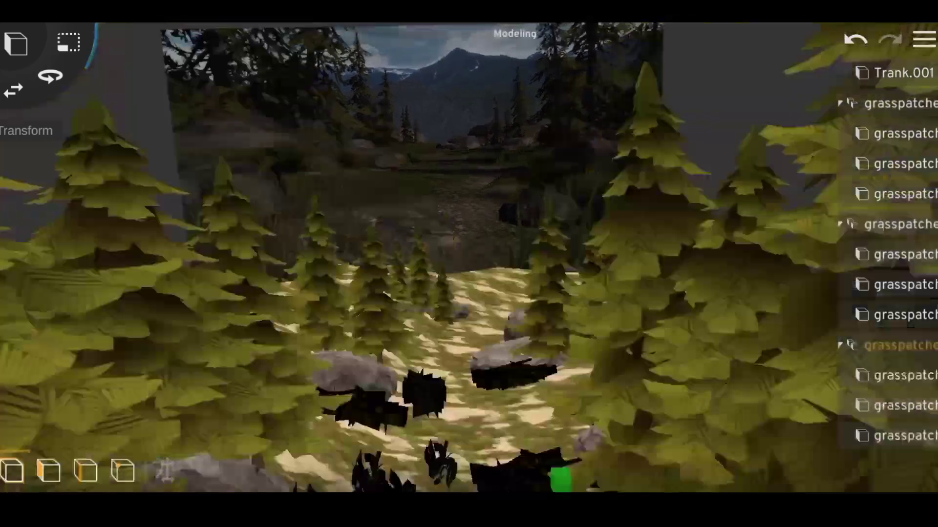
{"action": "left_click", "coordinate": [13, 90]}
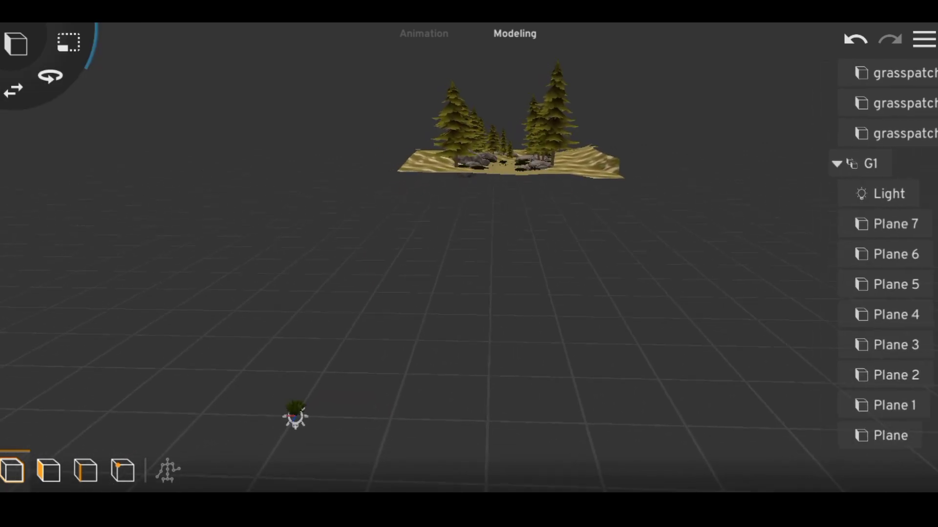
Select the G1 group and bring up its full material settings.
{"action": "left_click", "coordinate": [870, 164]}
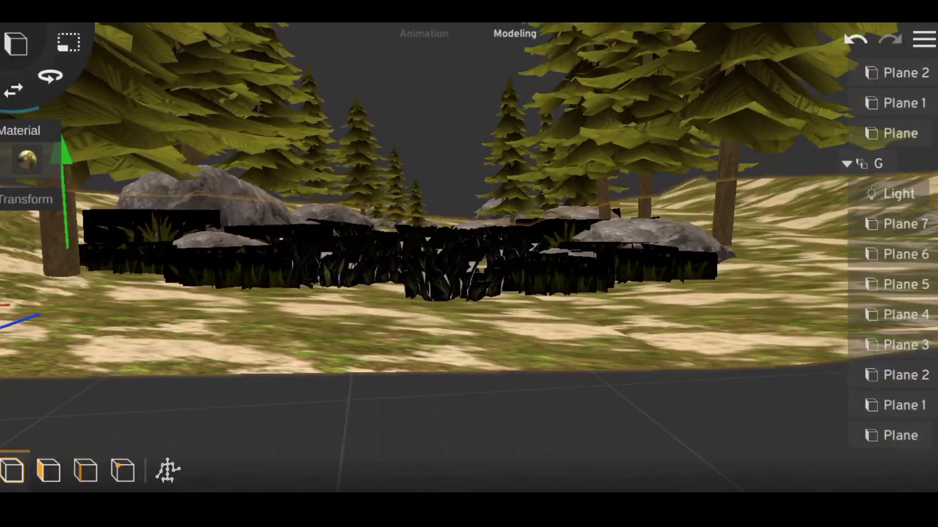
{"action": "left_click", "coordinate": [27, 159]}
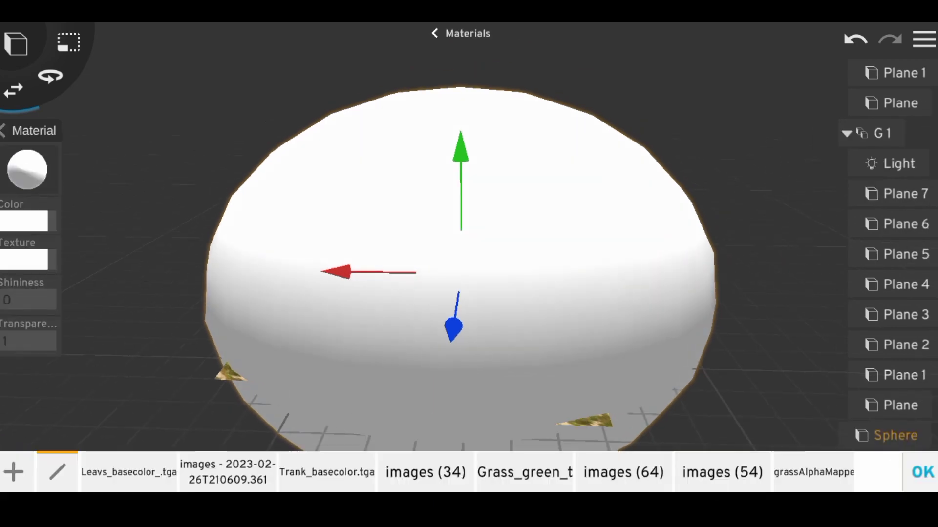
Apply the cloudy landscape photo from the gallery albums as the sphere's texture.
{"action": "left_click", "coordinate": [352, 337]}
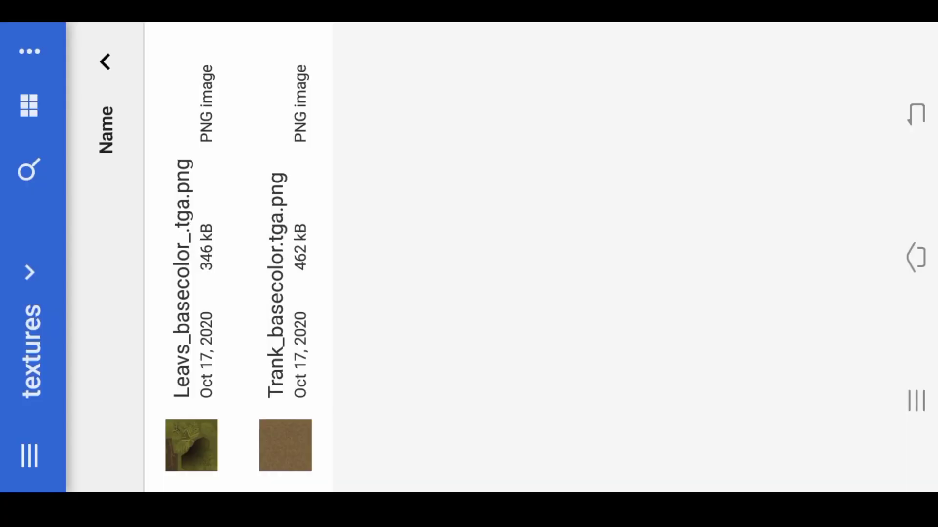
{"action": "left_click", "coordinate": [29, 457]}
{"action": "left_click", "coordinate": [537, 264]}
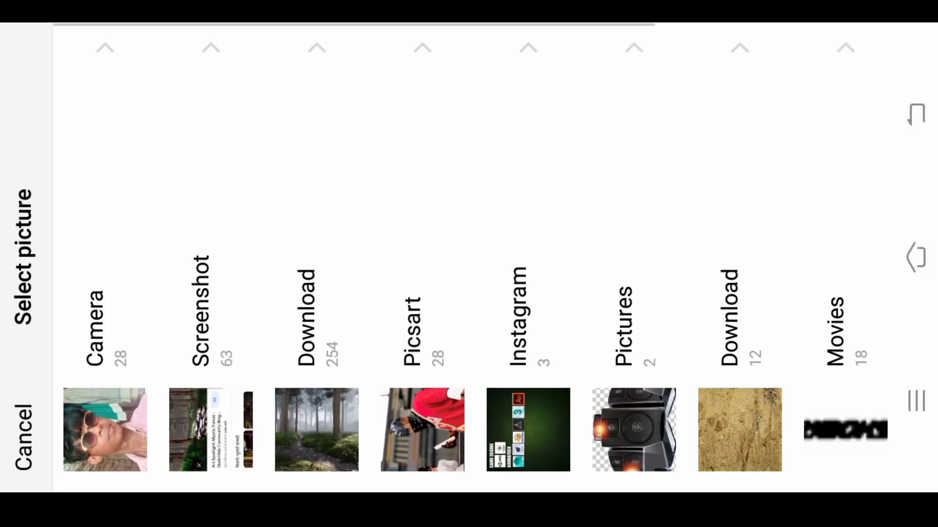
{"action": "left_click", "coordinate": [316, 430]}
{"action": "left_click_drag", "start_coordinate": [635, 264], "coordinate": [440, 263]}
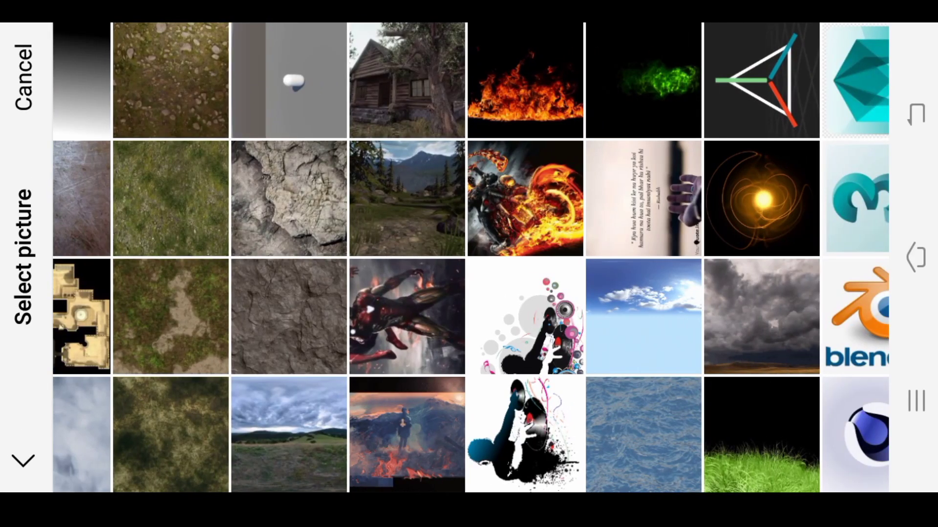
{"action": "left_click", "coordinate": [289, 435]}
{"action": "left_click", "coordinate": [456, 31]}
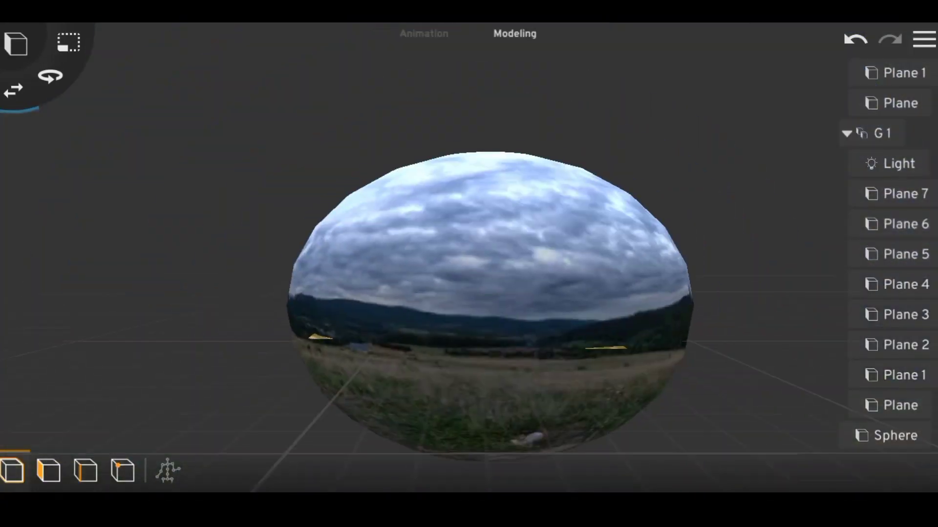
Rotate the sky sphere to turn the landscape panorama around the diorama.
{"action": "left_click", "coordinate": [50, 76]}
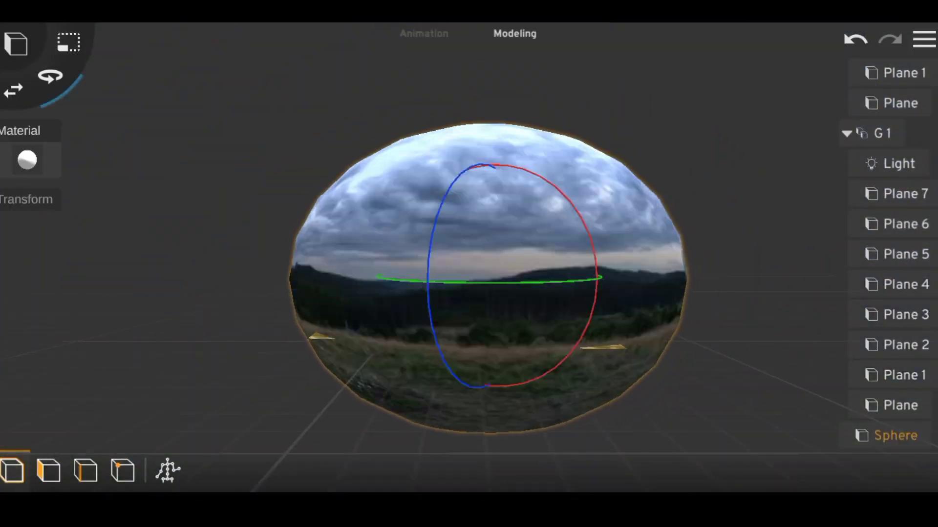
{"action": "left_click_drag", "start_coordinate": [600, 278], "coordinate": [488, 283]}
{"action": "left_click", "coordinate": [195, 244]}
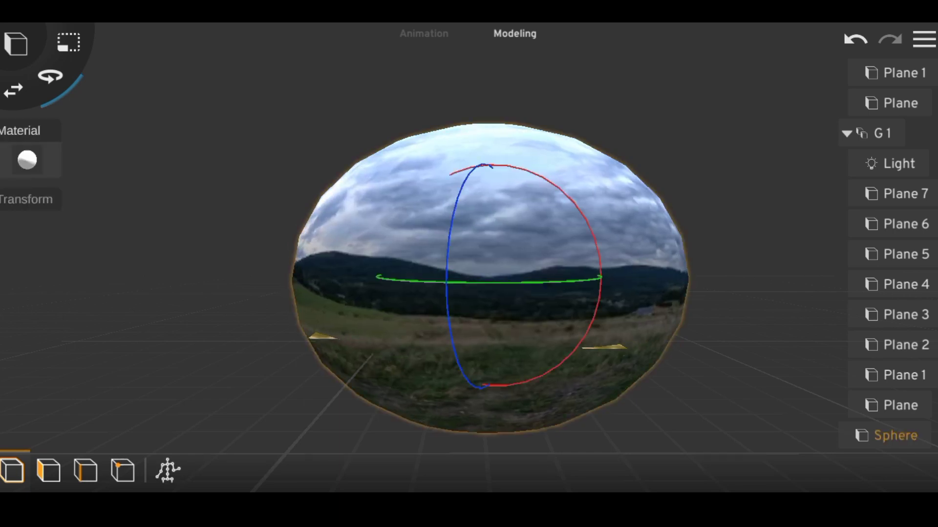
Tint the sphere's material colour a warm orange FFCC86 with the custom colour picker.
{"action": "left_click", "coordinate": [27, 160]}
{"action": "left_click", "coordinate": [24, 221]}
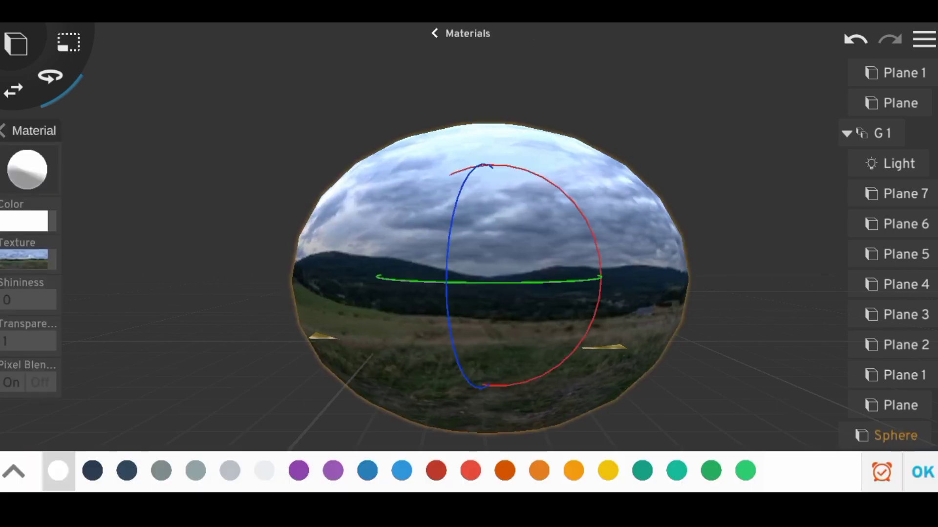
{"action": "left_click", "coordinate": [13, 472]}
{"action": "left_click_drag", "start_coordinate": [58, 277], "coordinate": [60, 303]}
{"action": "left_click_drag", "start_coordinate": [60, 470], "coordinate": [83, 470]}
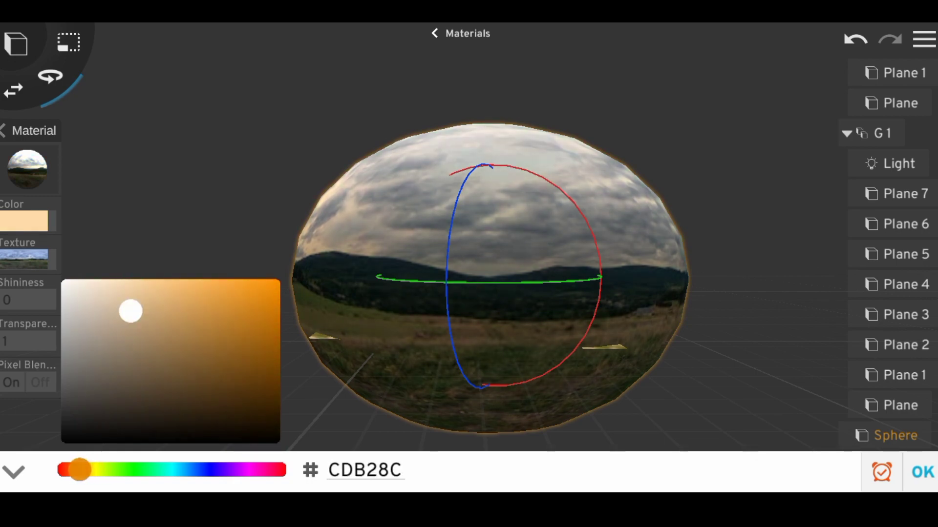
{"action": "left_click_drag", "start_coordinate": [131, 311], "coordinate": [163, 280]}
{"action": "left_click", "coordinate": [922, 472]}
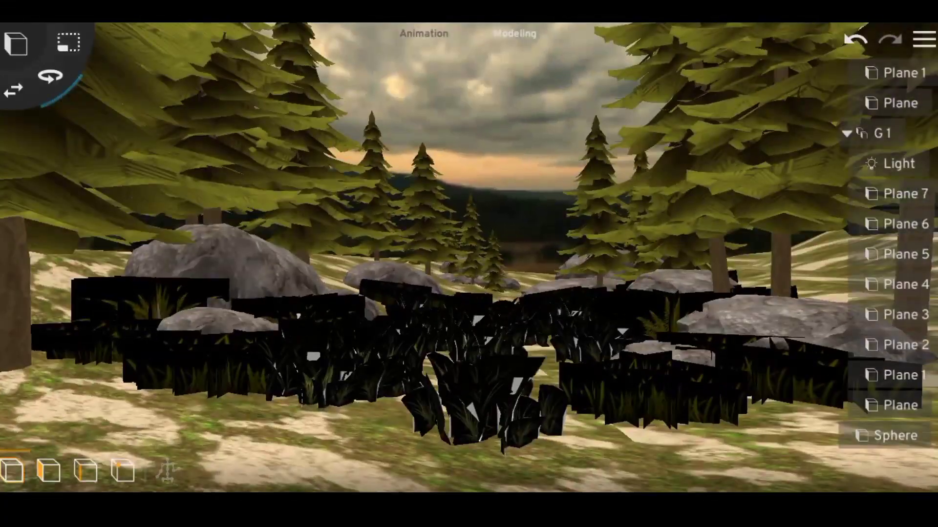